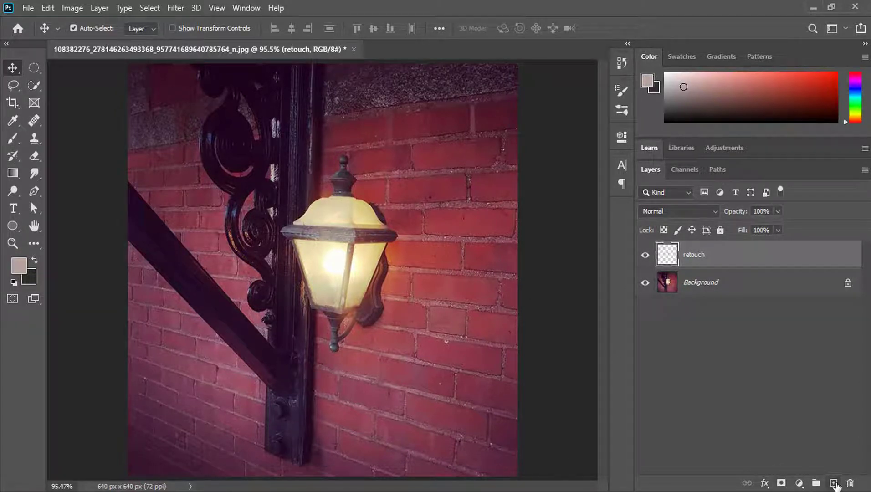
- Add a blank Layer 1 above the retouch layer and enlarge the soft brush to about 193 px
click(834, 483)
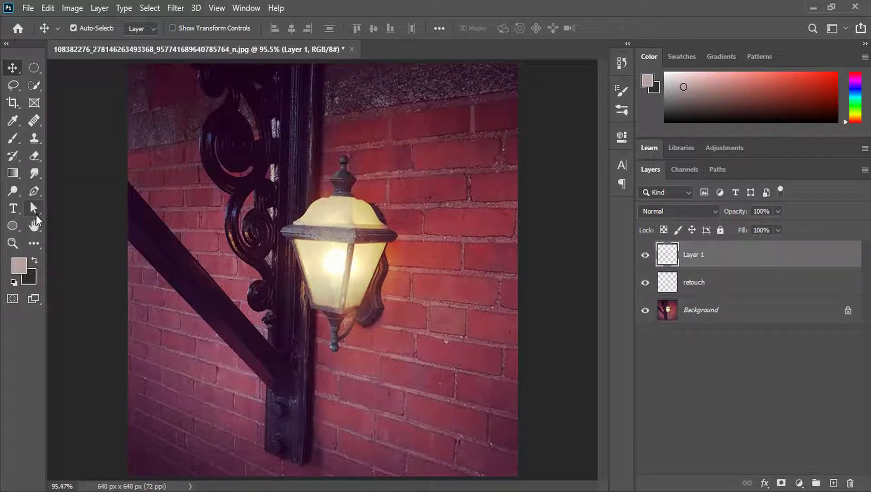
key(b)
drag(330, 259, 341, 244)
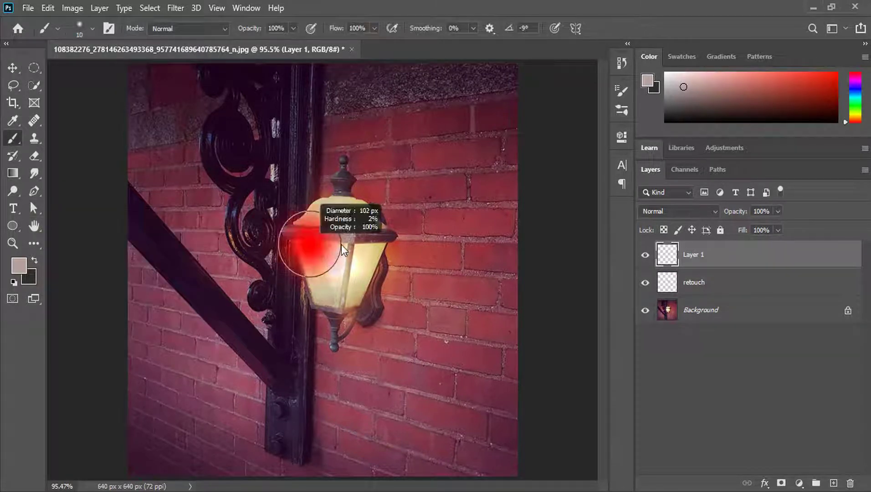
- Turn off Transparency Shapes Layer in Layer 1's advanced blending options
double_click(826, 259)
drag(550, 105, 530, 53)
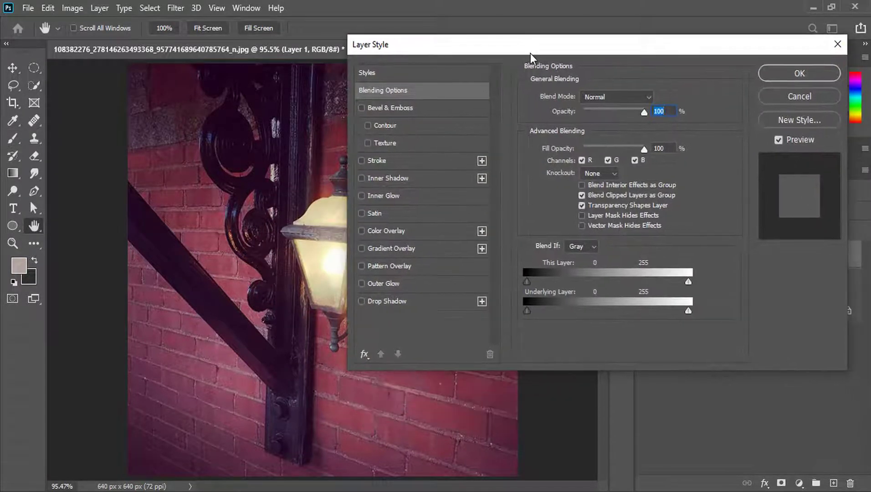
click(581, 205)
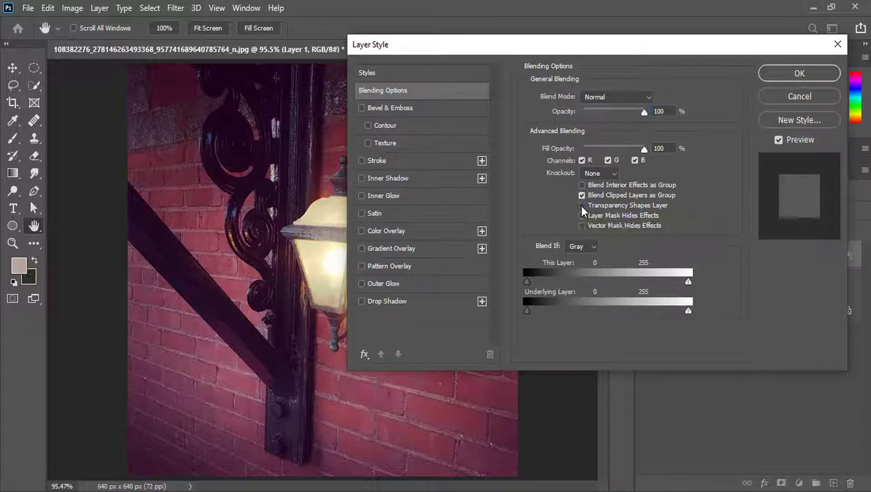
click(785, 74)
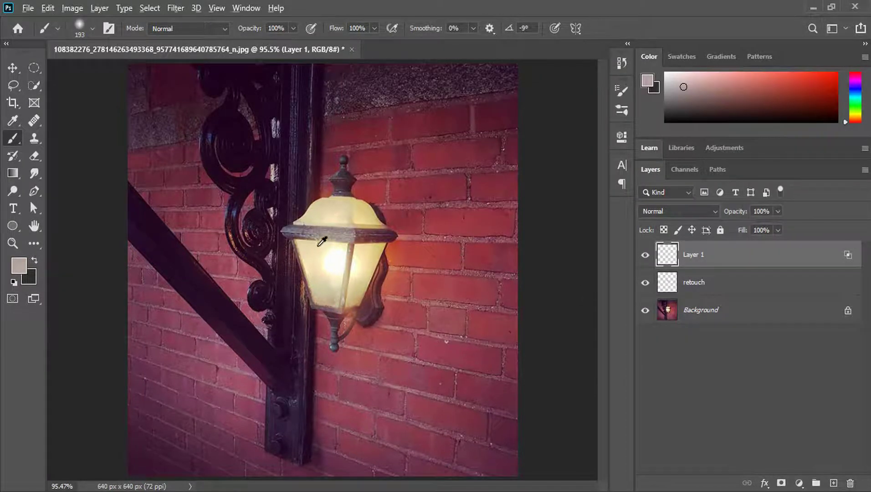
- Sample the lamp glass's near-white colour as foreground, trying and undoing two glow strokes
scroll(328, 255, up, 3)
scroll(330, 233, down, 2)
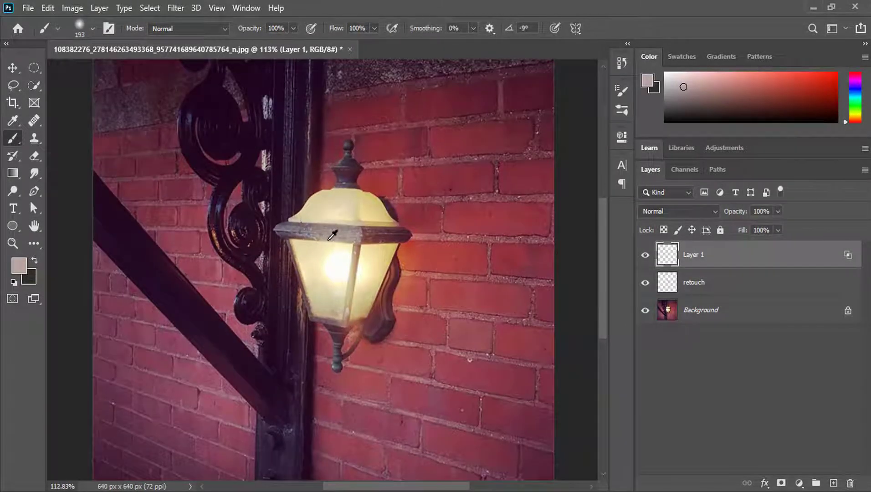
alt+click(343, 259)
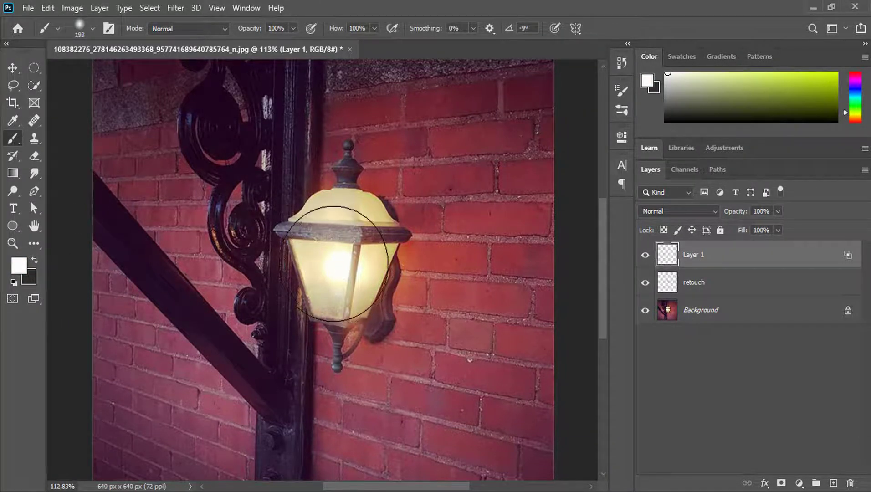
click(333, 264)
key(ctrl+z)
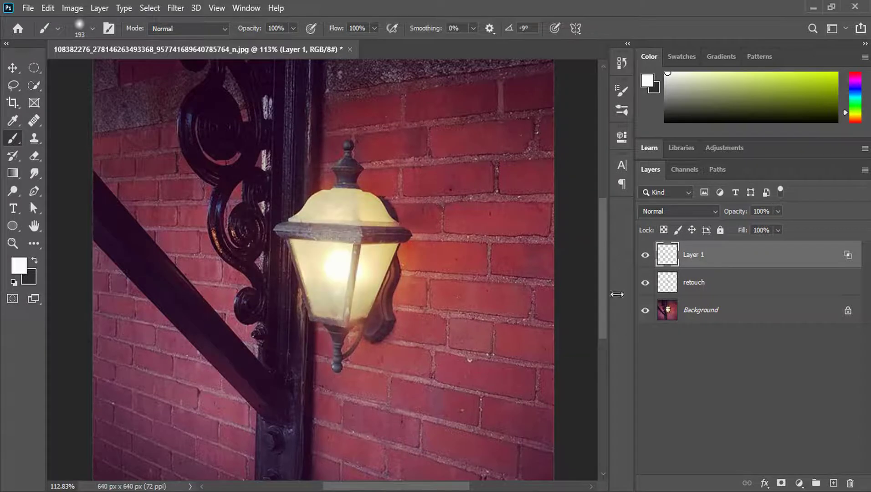
click(339, 259)
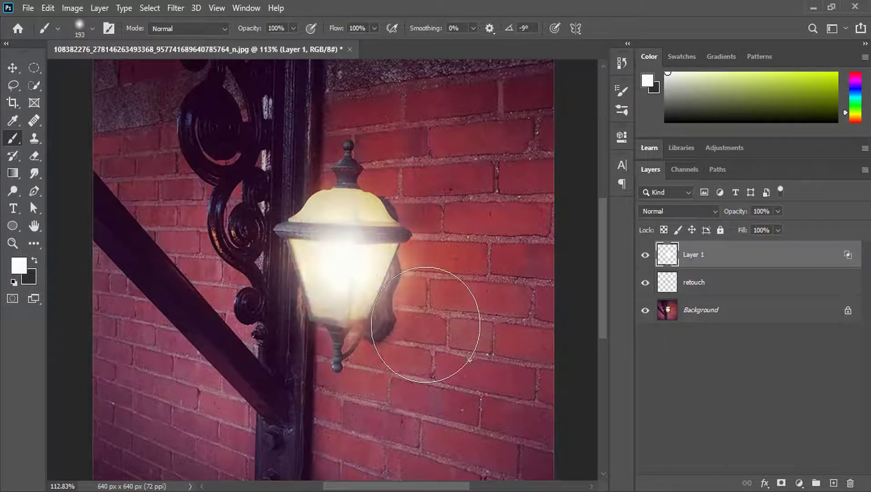
key(ctrl+z)
click(666, 211)
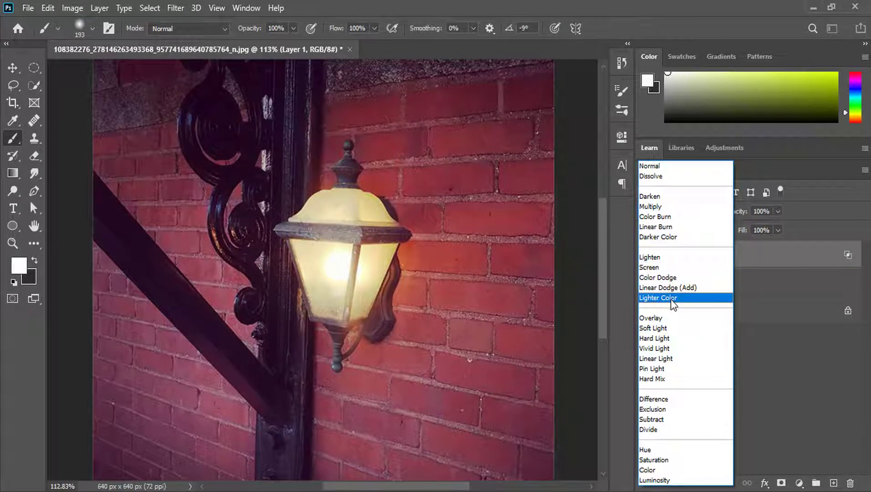
- Try Linear Dodge (Add) and Color Dodge blend modes on Layer 1, undoing test glow strokes
click(676, 288)
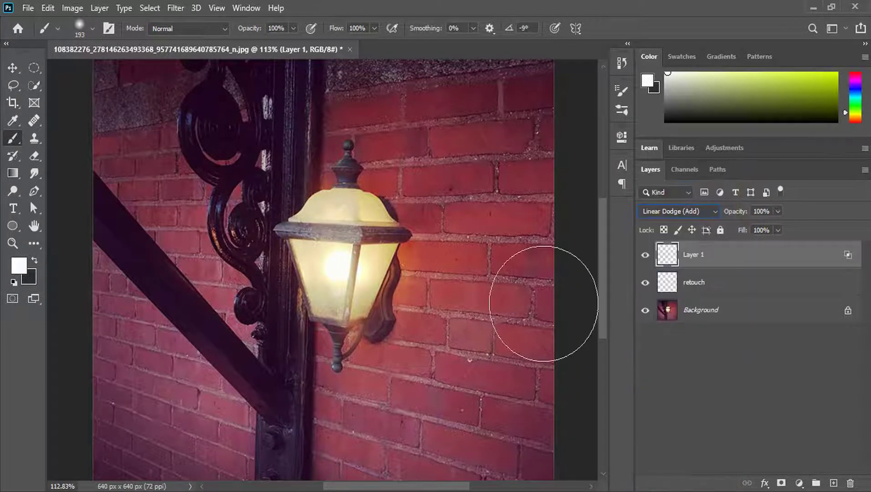
click(332, 263)
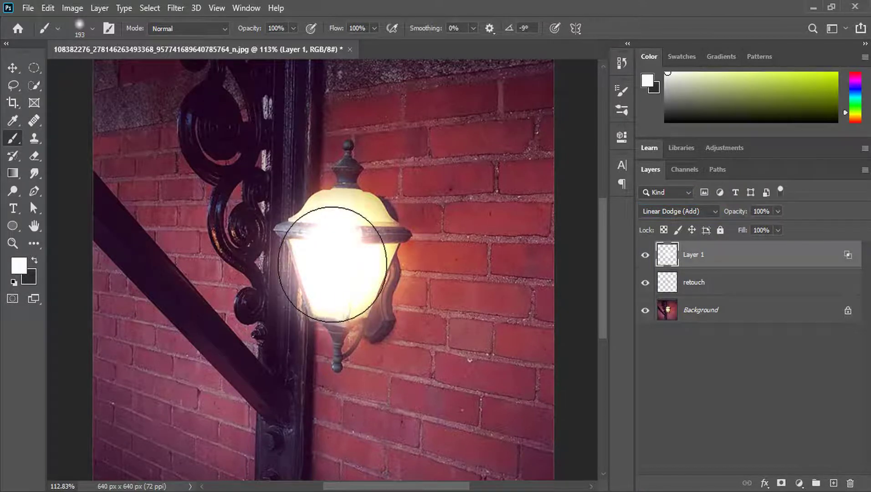
key(ctrl+z)
click(680, 210)
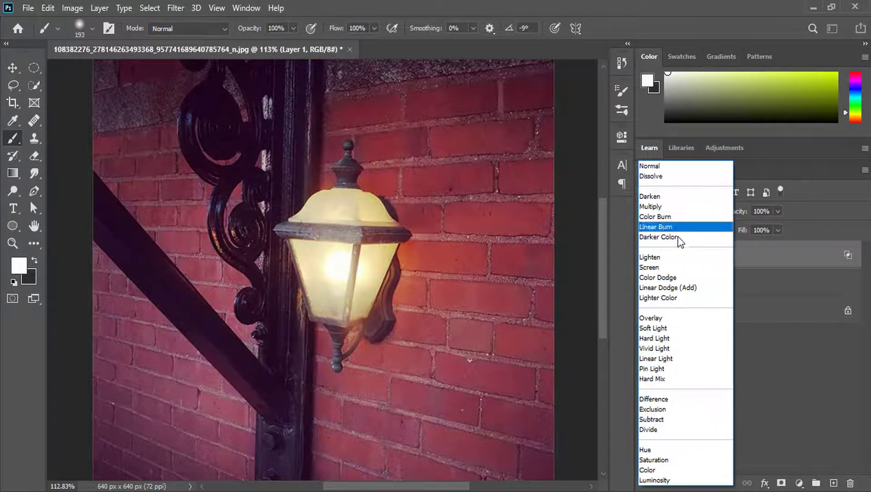
click(666, 277)
key(ctrl+z)
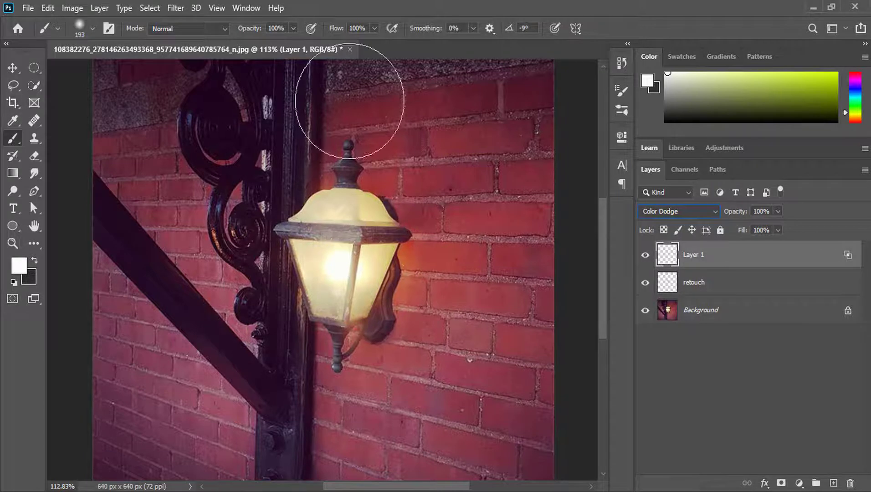
- Lower the brush flow to 5% and paint a faint glow over the lamp glass
drag(343, 33, 301, 33)
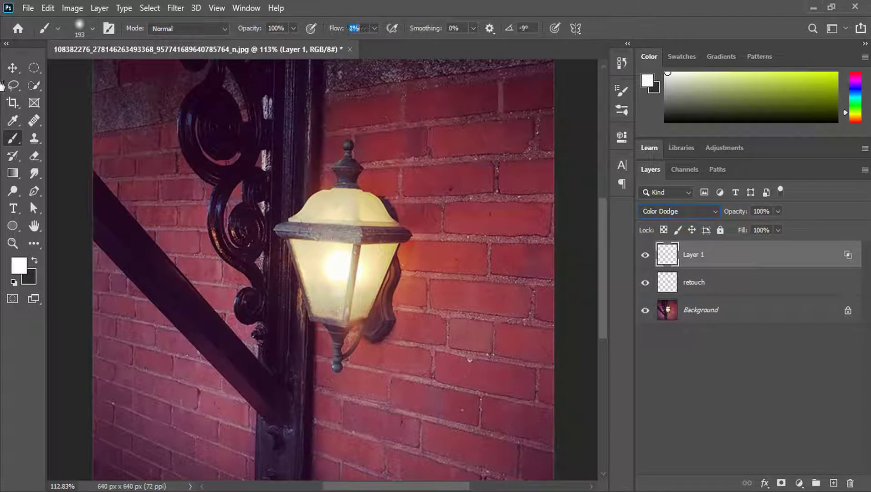
drag(4, 86, 7, 85)
mouse_move(339, 265)
mouse_down()
mouse_move(346, 241)
mouse_move(343, 250)
mouse_up()
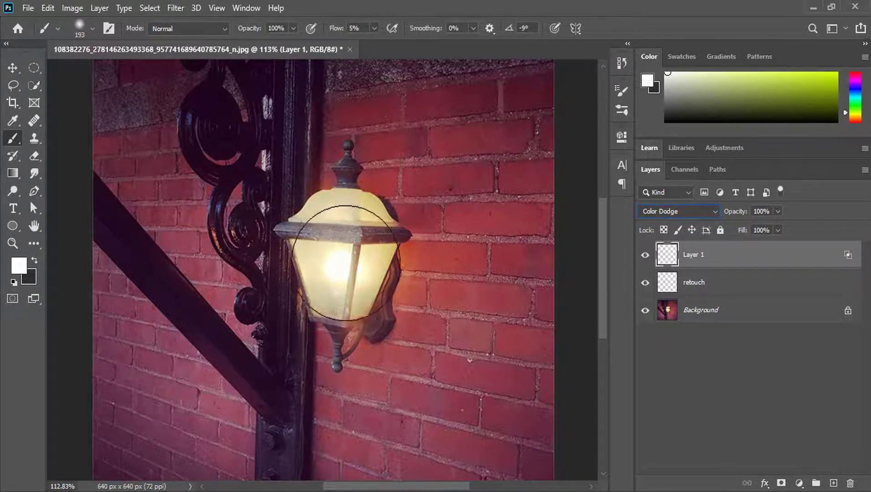
click(682, 211)
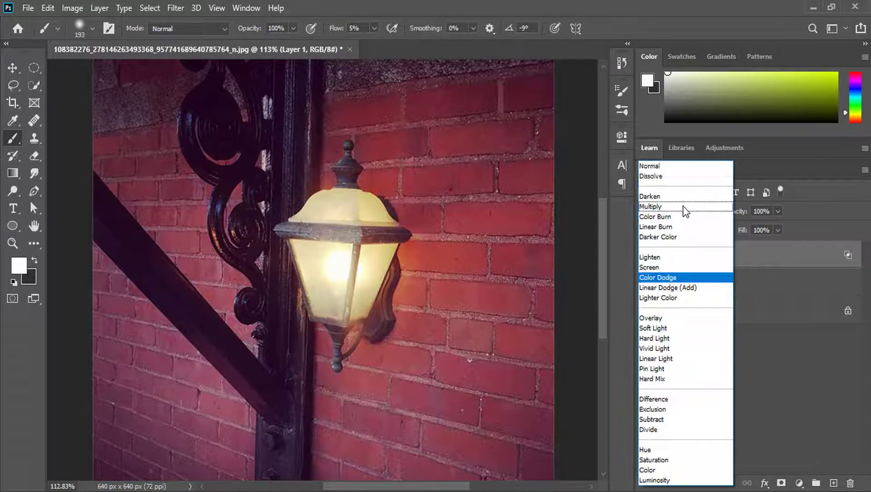
- Switch Layer 1 back to Linear Dodge (Add) and paint extra soft glow over the lamp glass
click(669, 287)
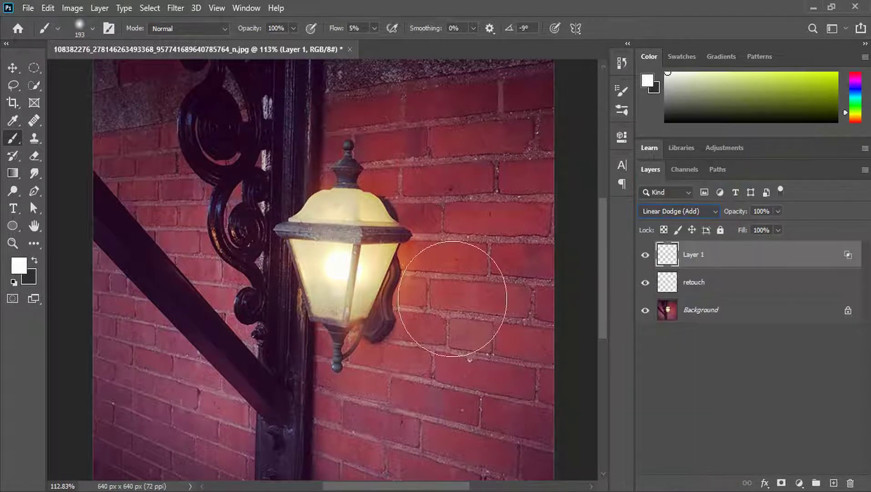
mouse_move(370, 260)
mouse_down()
mouse_move(346, 258)
mouse_move(349, 246)
mouse_up()
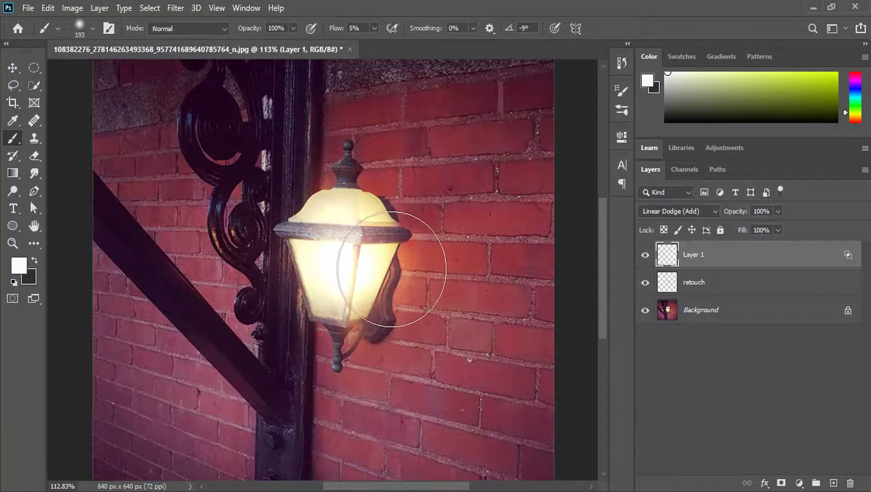
mouse_move(352, 256)
mouse_down()
mouse_move(327, 275)
mouse_move(351, 253)
mouse_up()
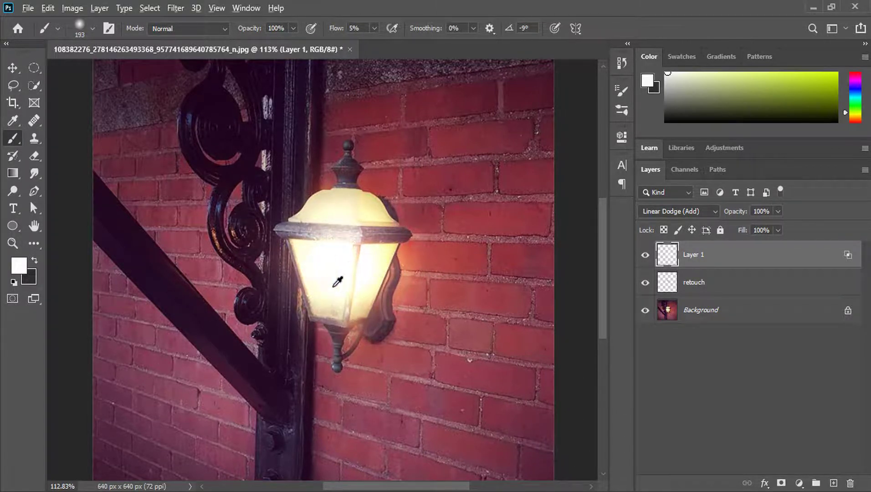
alt+scroll(335, 281, down, 3)
alt+scroll(326, 286, up, 3)
alt+scroll(317, 238, up, 2)
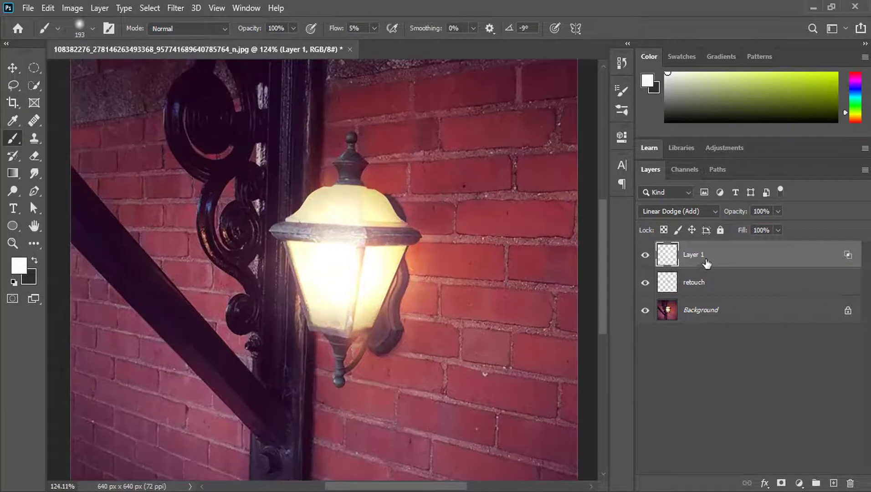
- Add a white layer mask to Layer 1 and shrink the brush to about 23 px
click(781, 484)
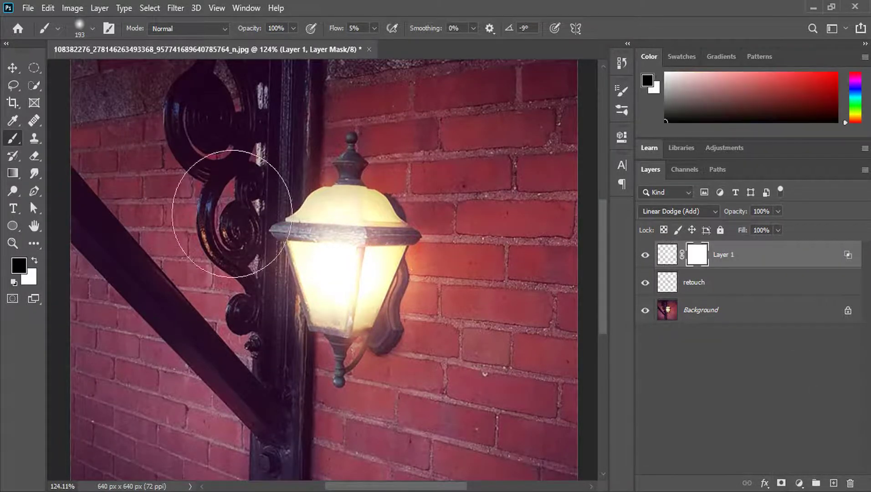
scroll(349, 191, up, 3)
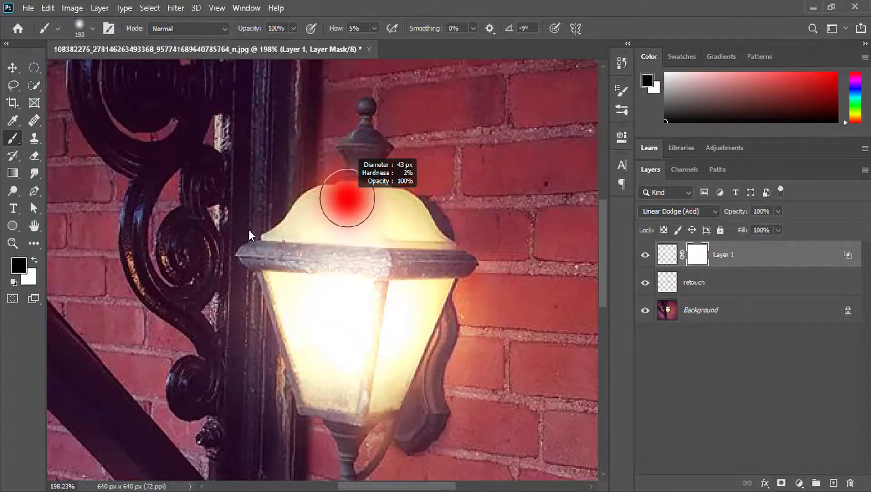
drag(293, 216, 236, 233)
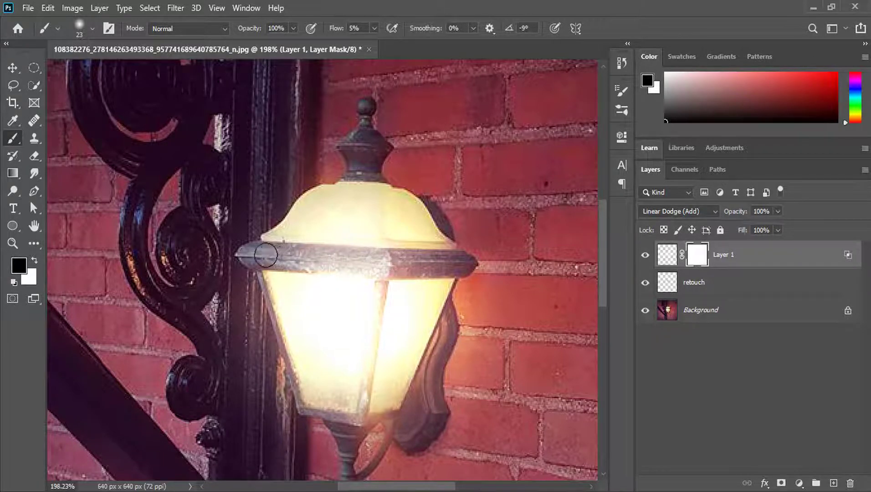
drag(349, 255, 469, 265)
key(ctrl+z)
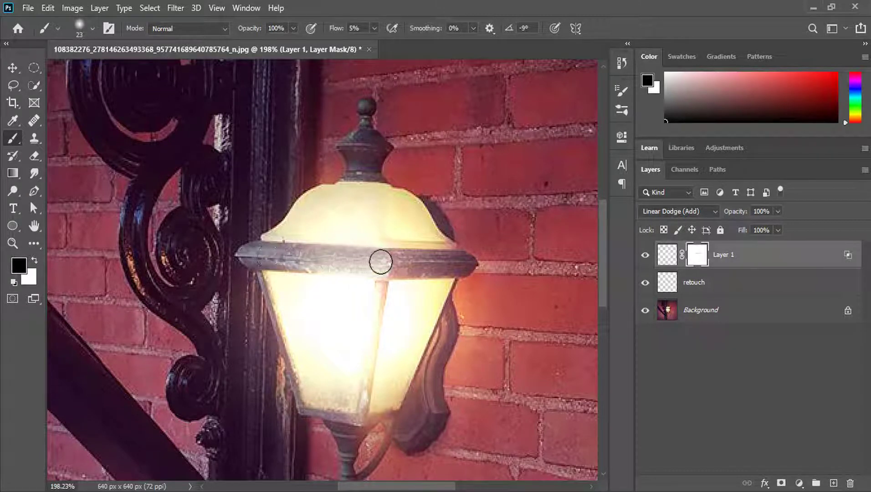
- Mask the glow off the lamp's glass divider using an 11 px brush
drag(374, 396, 365, 404)
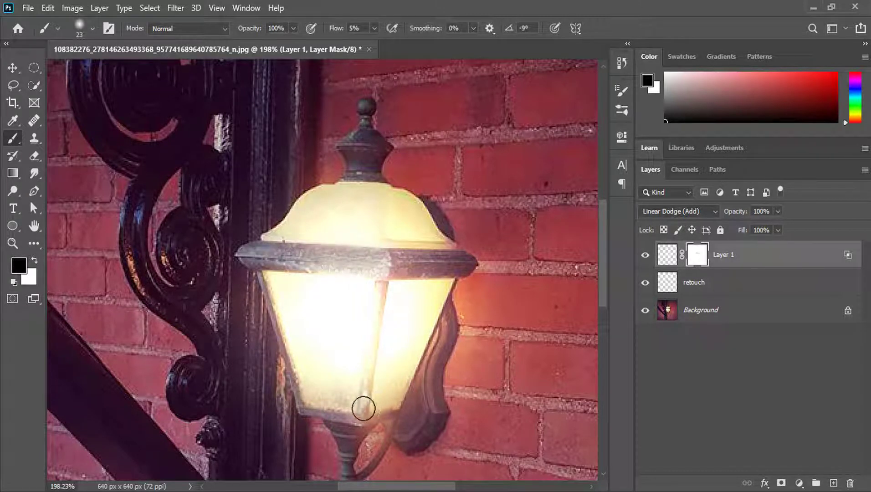
alt+right_click(365, 404)
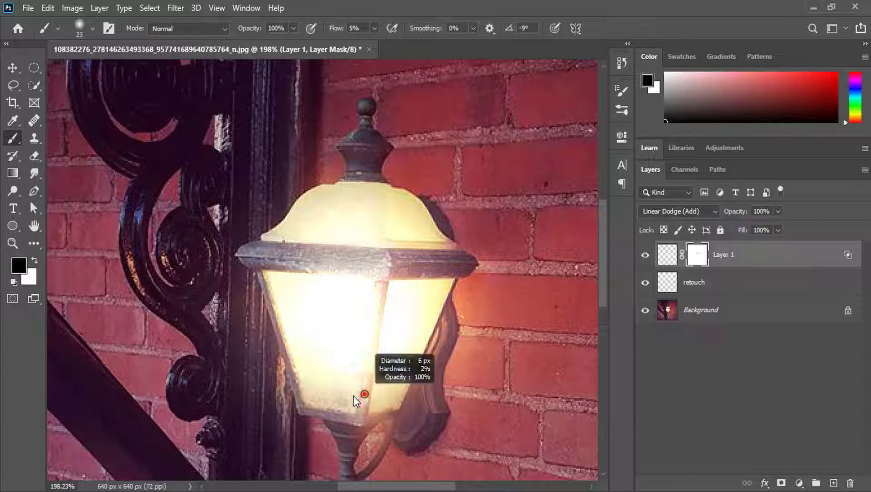
alt+right_click(359, 401)
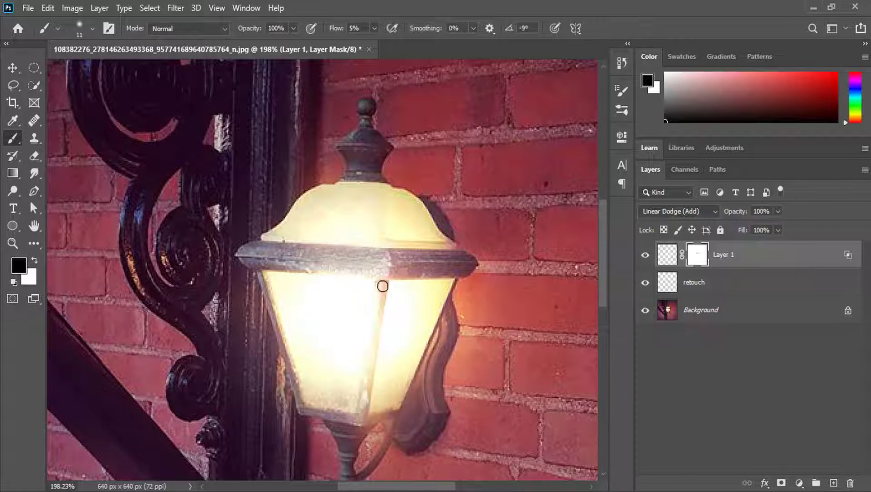
mouse_move(365, 398)
mouse_down()
mouse_move(369, 364)
mouse_move(367, 410)
mouse_move(384, 291)
mouse_move(378, 358)
mouse_up()
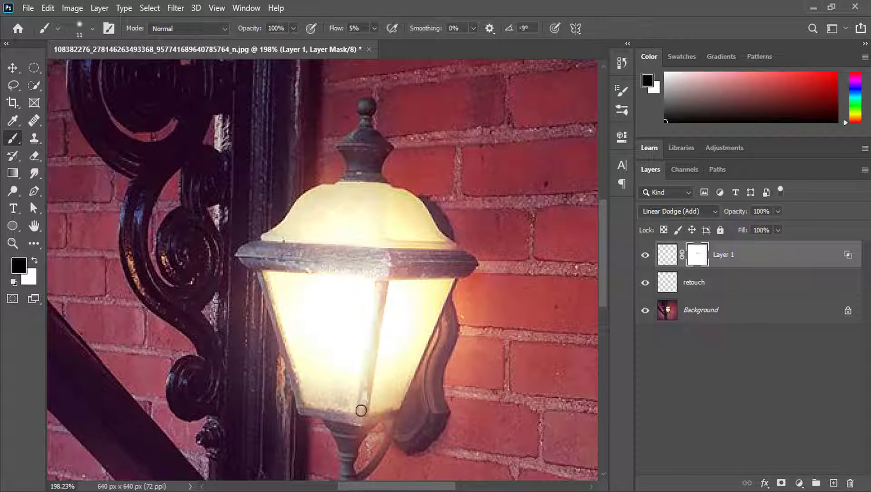
drag(363, 393, 381, 309)
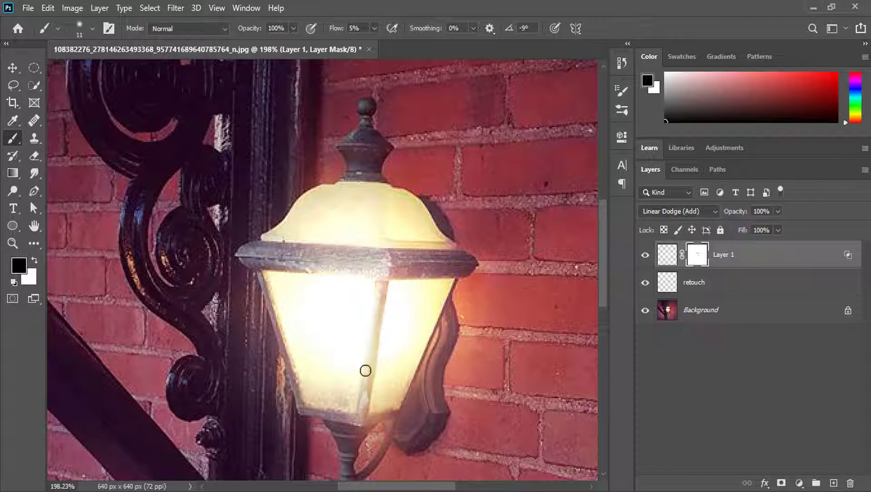
scroll(352, 368, down, 3)
scroll(320, 318, down, 2)
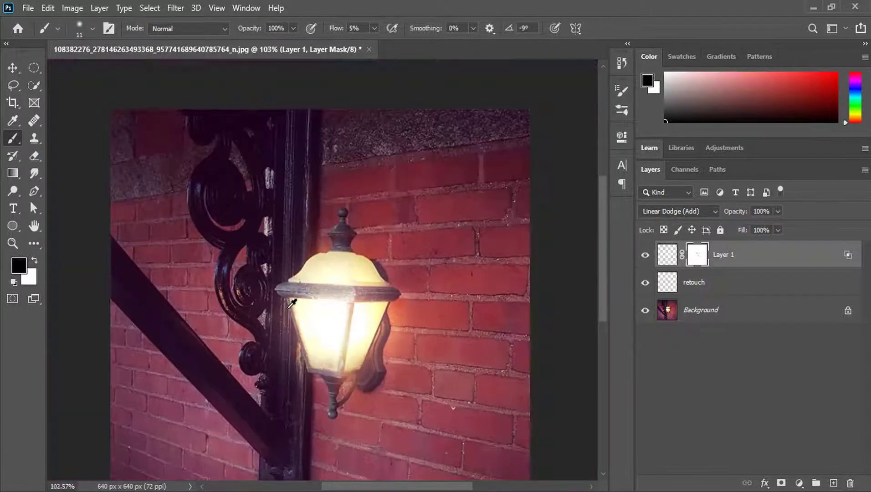
scroll(292, 301, up, 3)
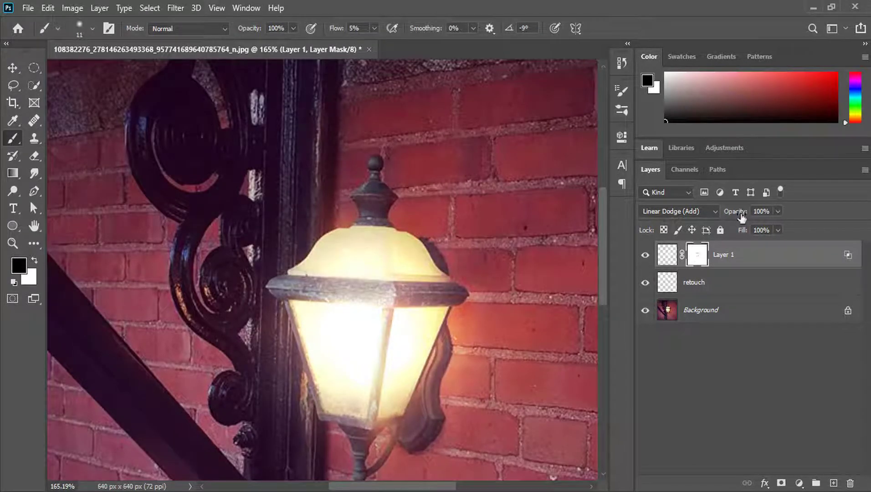
drag(742, 215, 692, 224)
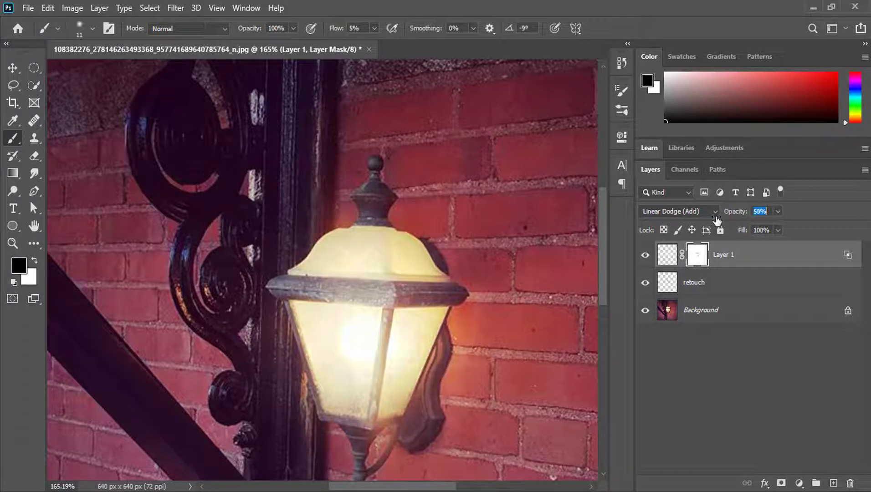
drag(692, 224, 824, 216)
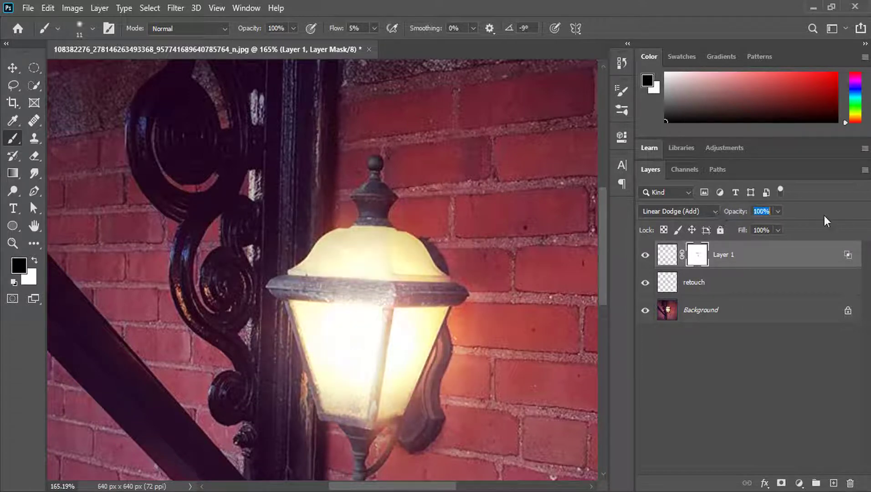
key(ctrl+0)
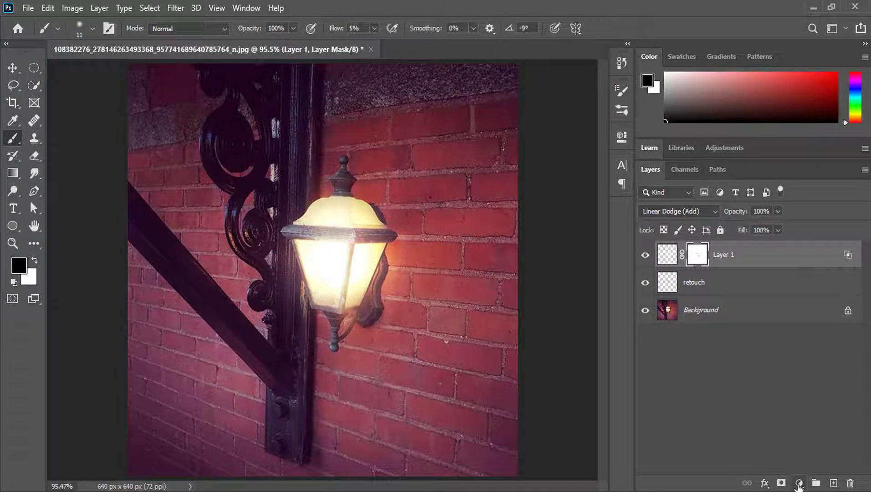
- Add a Warming Filter (85) Photo Filter adjustment layer with Density raised to 88
click(799, 484)
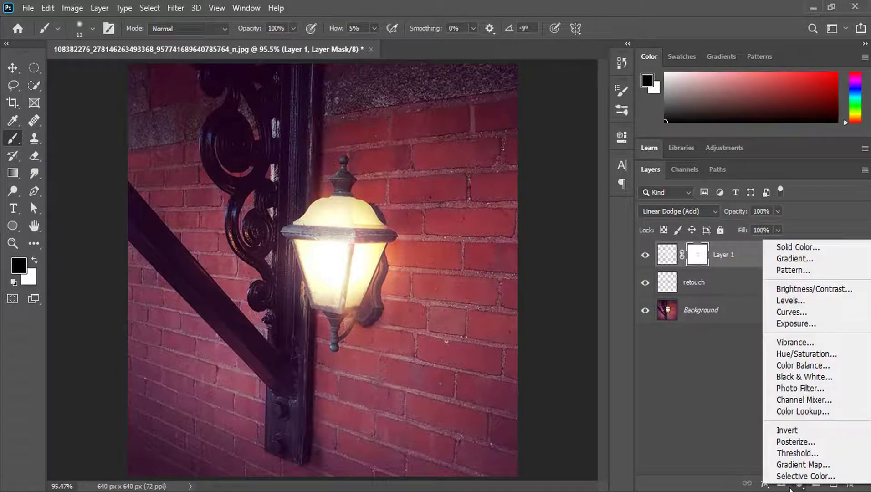
click(815, 387)
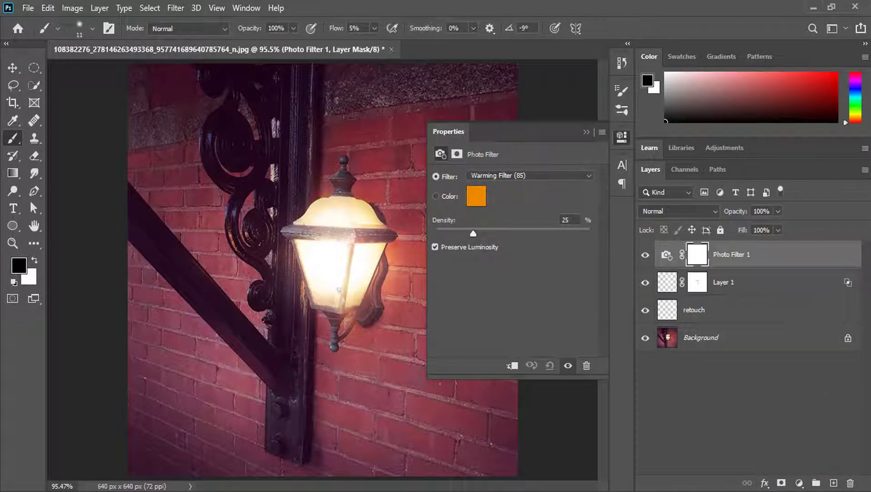
mouse_move(474, 235)
mouse_down()
mouse_move(633, 231)
mouse_move(555, 234)
mouse_up()
click(622, 137)
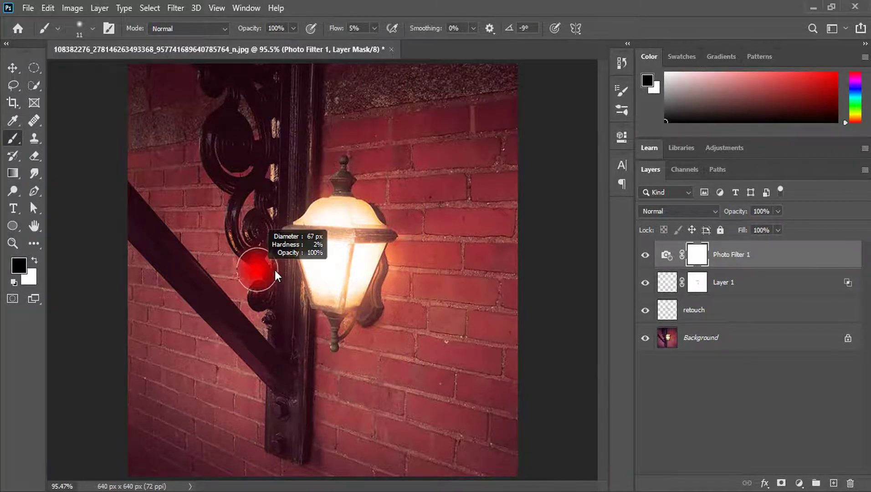
- Invert the Photo Filter mask to black and paint the warming back onto the lamp in white
key(ctrl+i)
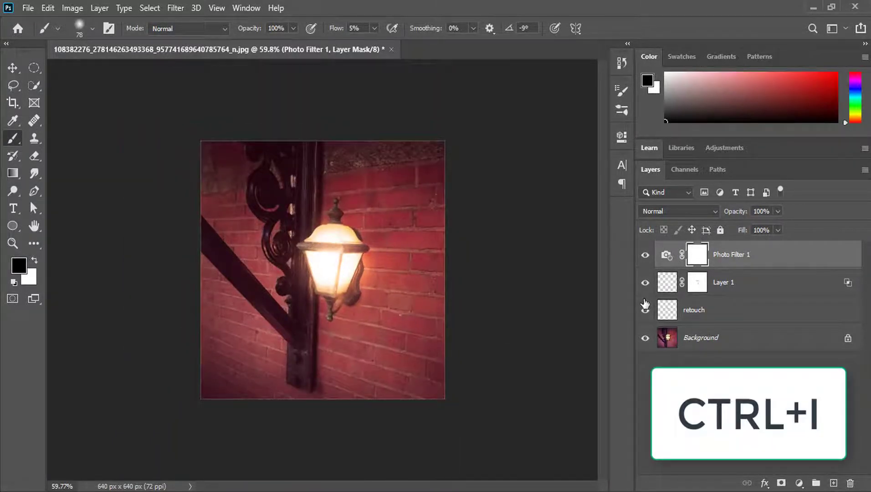
key(ctrl+i)
scroll(327, 246, up, 3)
scroll(326, 247, up, 2)
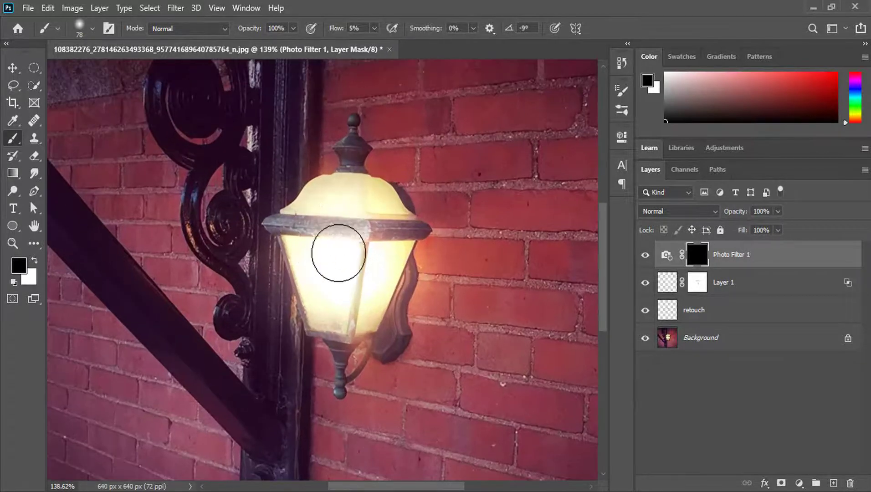
key(x)
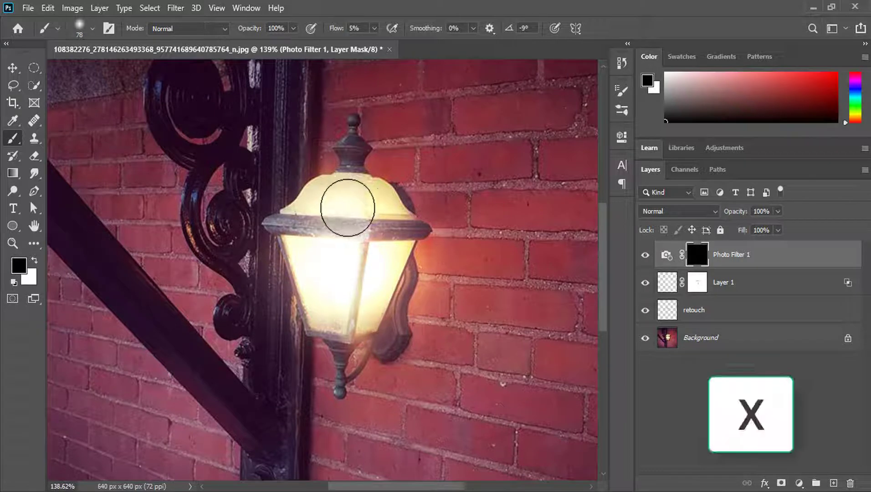
key(x)
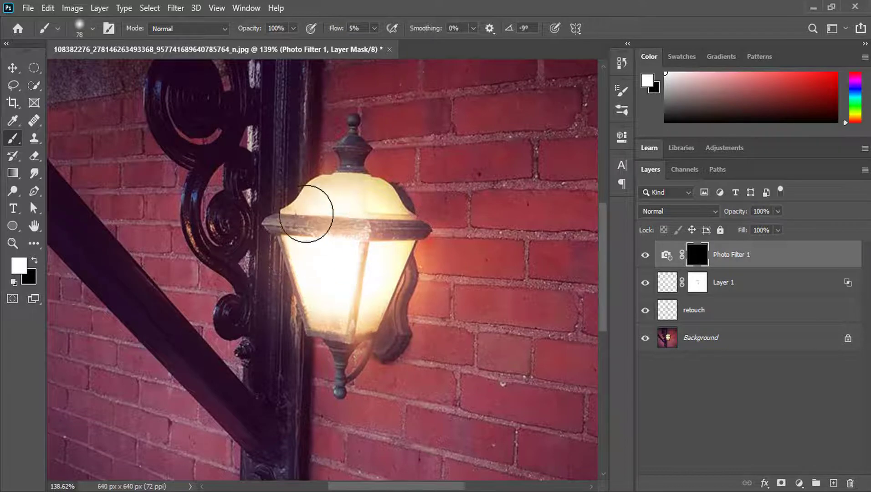
drag(379, 234, 356, 175)
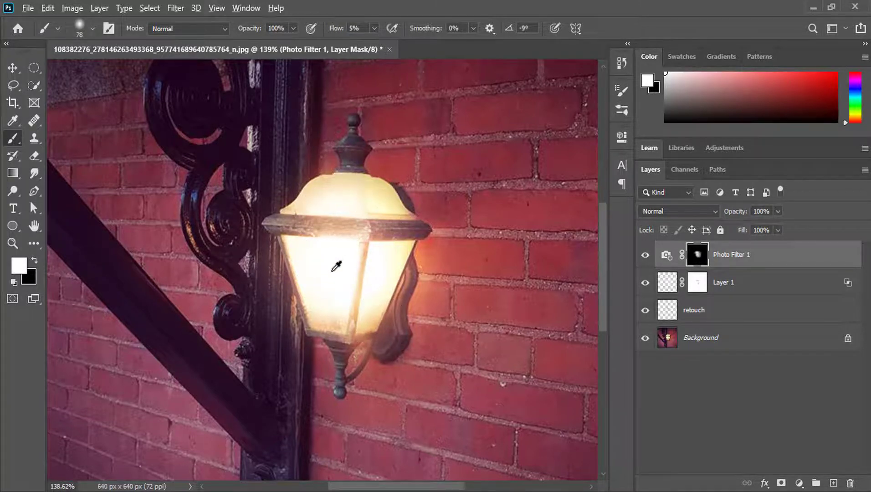
scroll(336, 267, down, 3)
scroll(329, 255, up, 1)
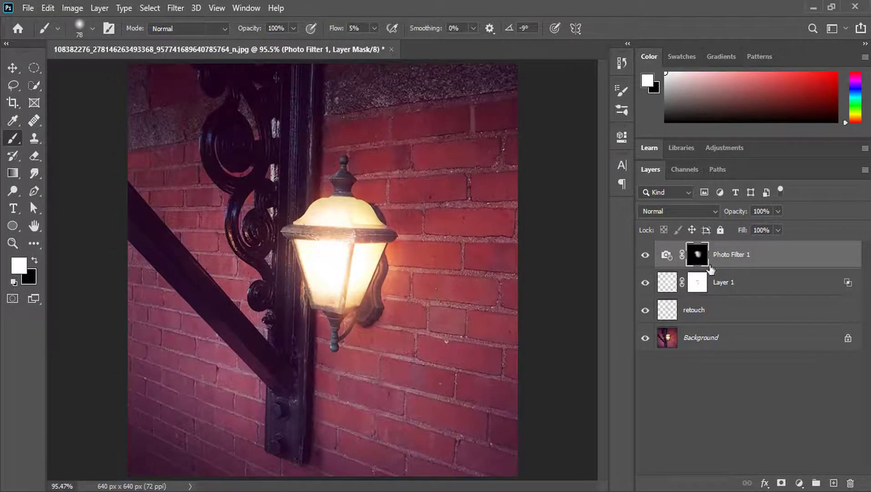
key(ctrl+2)
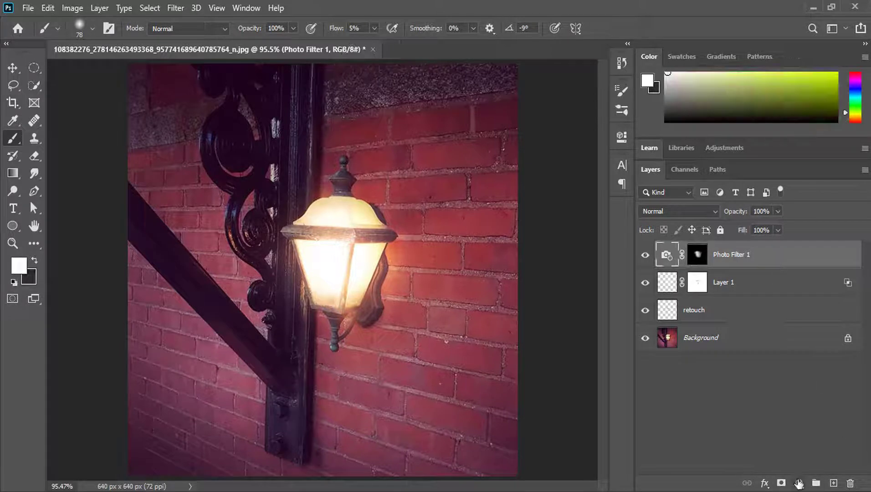
- Add a Color Lookup layer using FoggyNight.3DL, briefly inverting its mask to compare
click(799, 483)
click(801, 409)
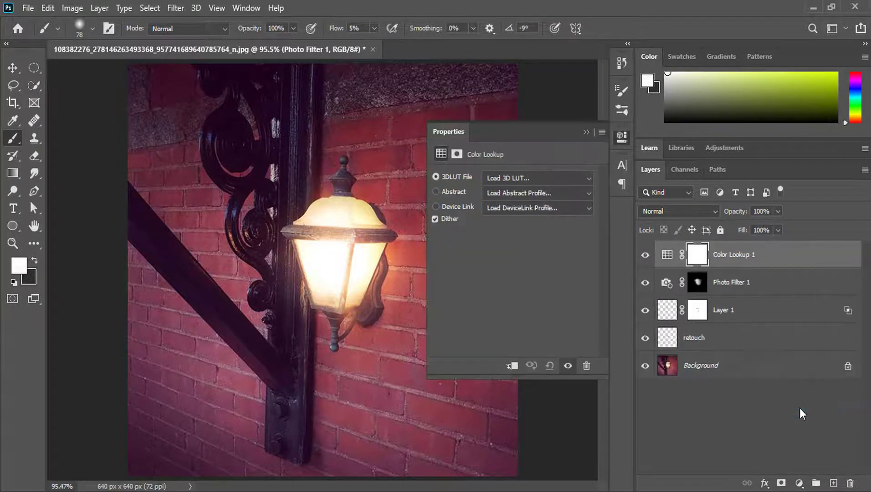
click(542, 178)
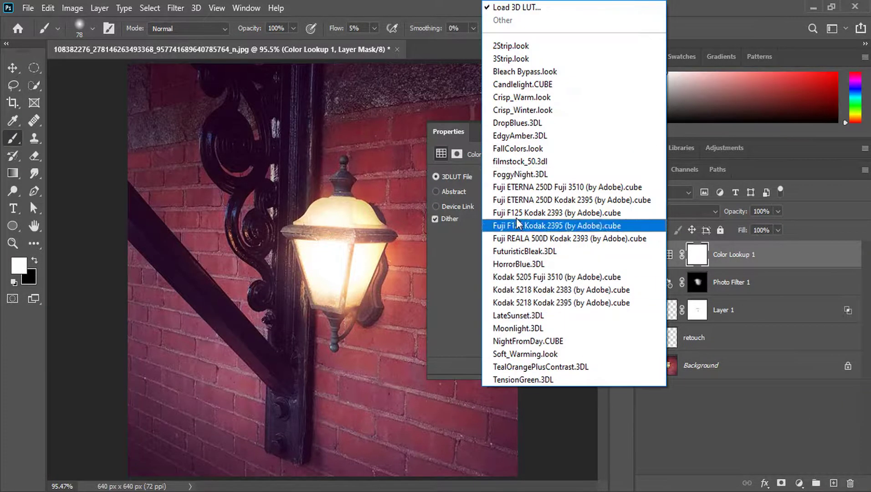
click(525, 176)
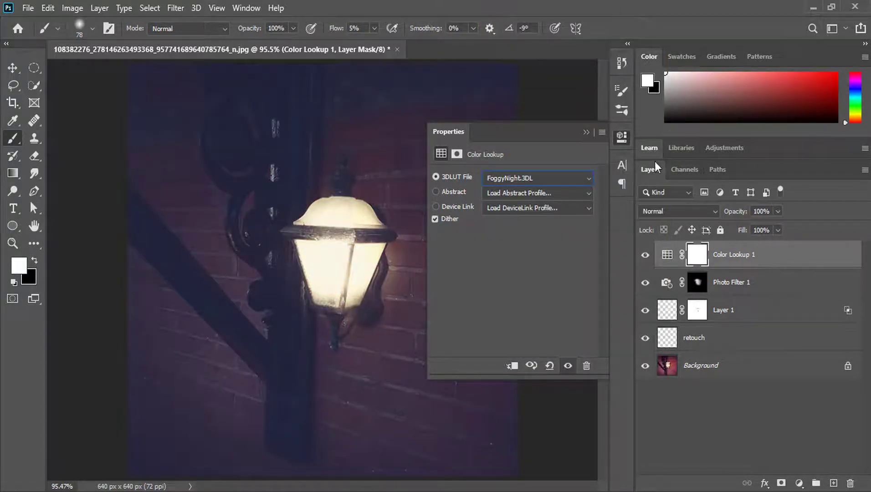
click(622, 137)
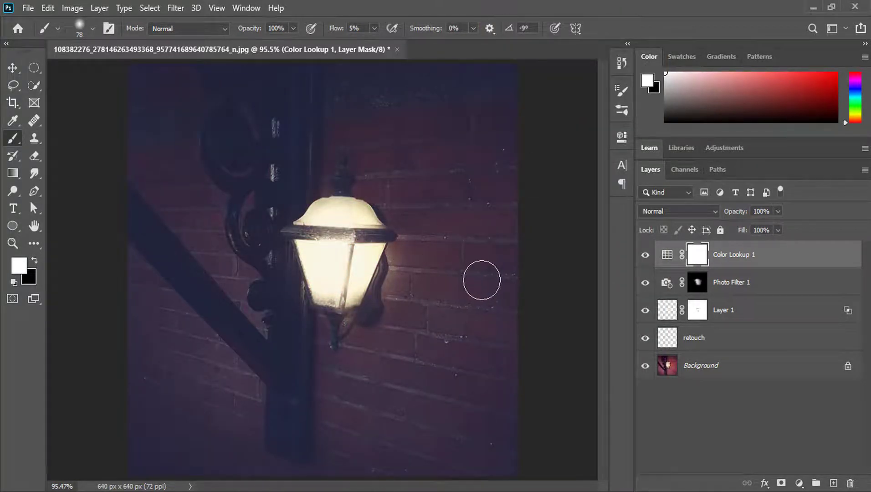
key(ctrl+i)
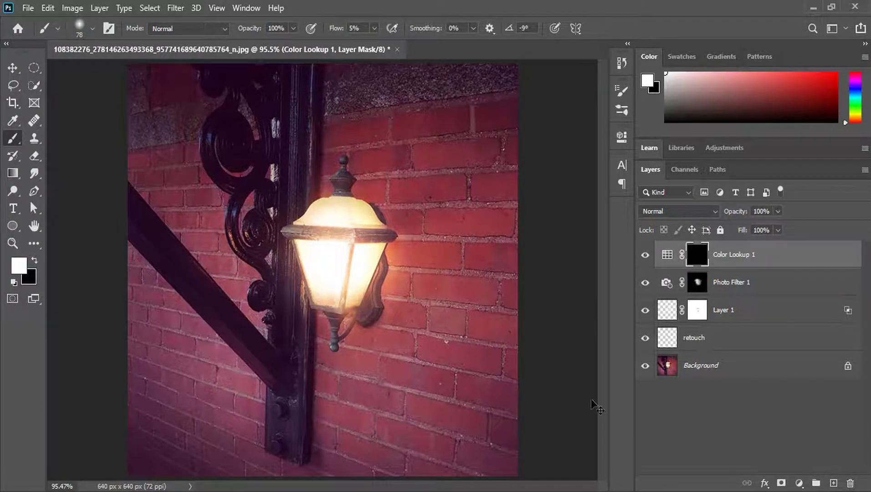
key(ctrl+i)
- Paint black on the Color Lookup mask to clear the fog from the lamp, raising brush flow
scroll(336, 211, up, 2)
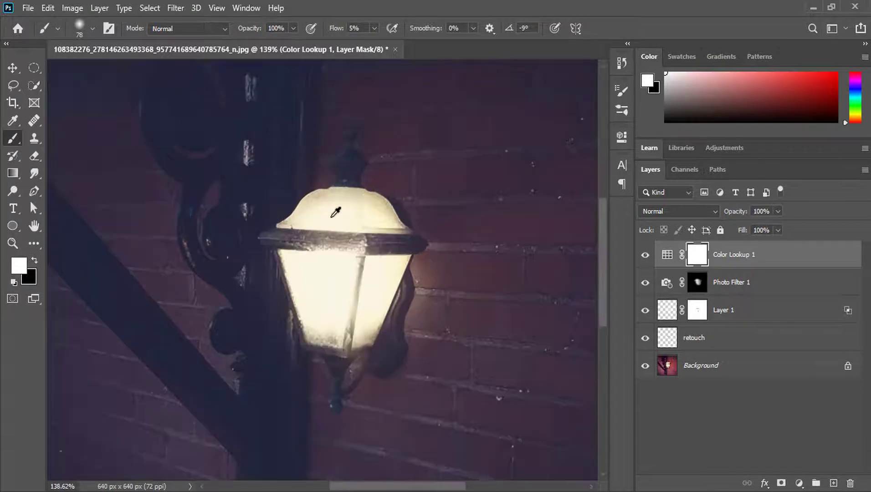
scroll(336, 212, up, 1)
key(x)
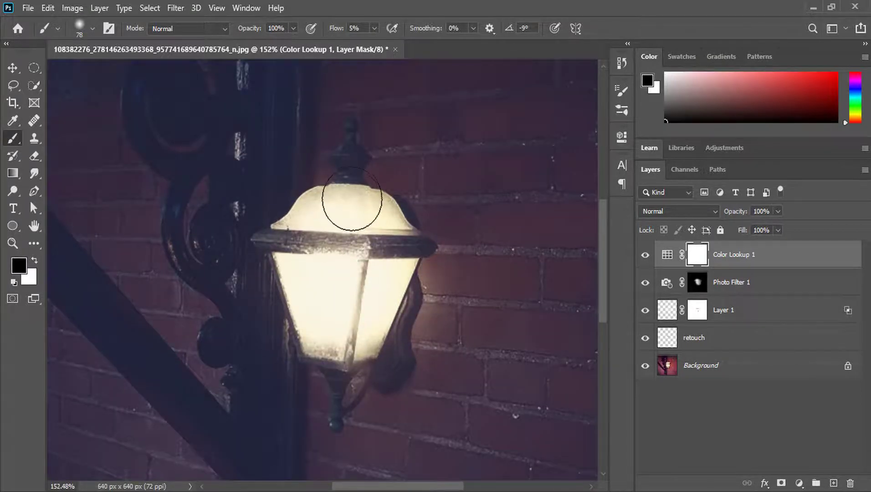
mouse_move(352, 199)
mouse_down()
mouse_move(353, 301)
mouse_move(343, 282)
mouse_up()
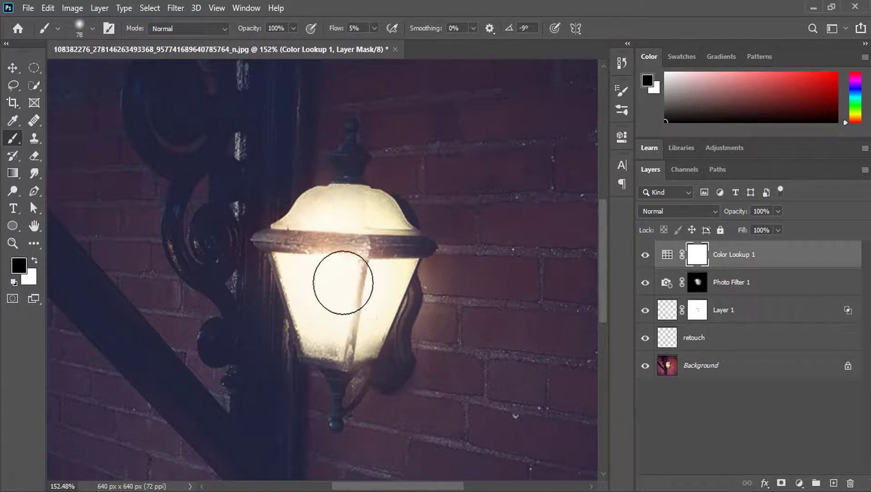
drag(343, 282, 341, 331)
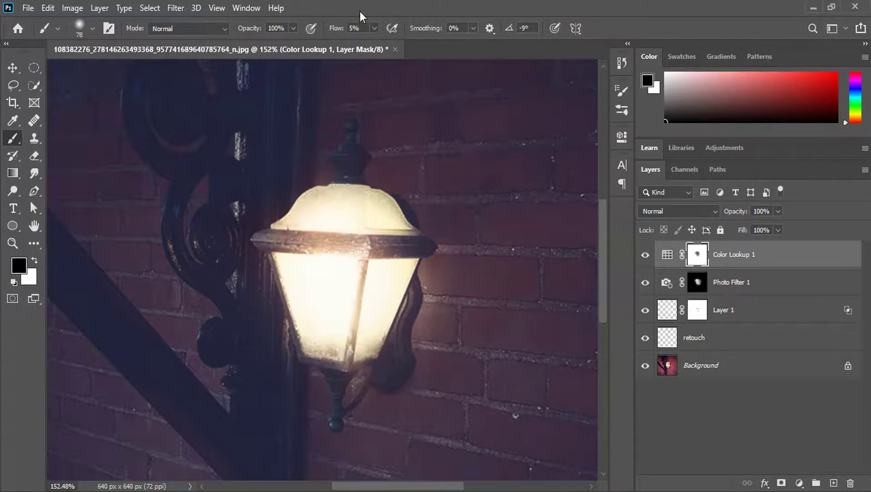
mouse_move(335, 31)
mouse_down()
mouse_move(760, 22)
mouse_move(742, 21)
mouse_up()
drag(349, 208, 273, 233)
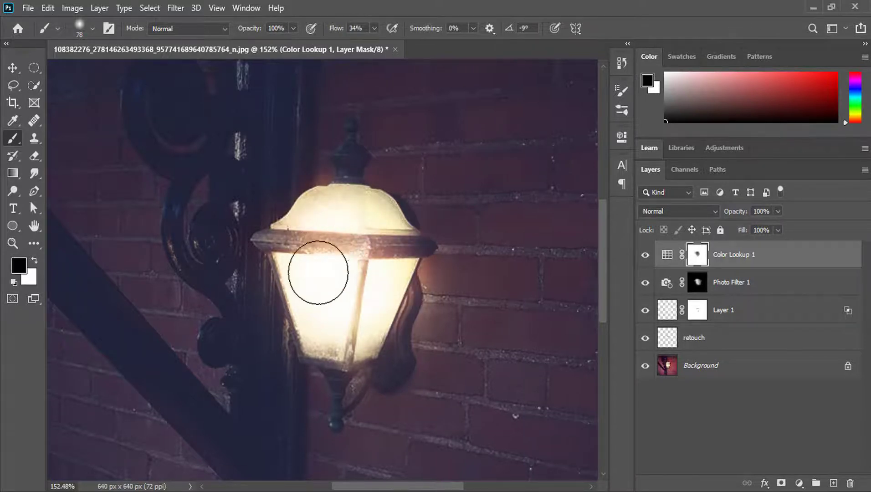
mouse_move(327, 315)
mouse_down()
mouse_move(341, 374)
mouse_move(382, 309)
mouse_move(385, 340)
mouse_move(344, 370)
mouse_up()
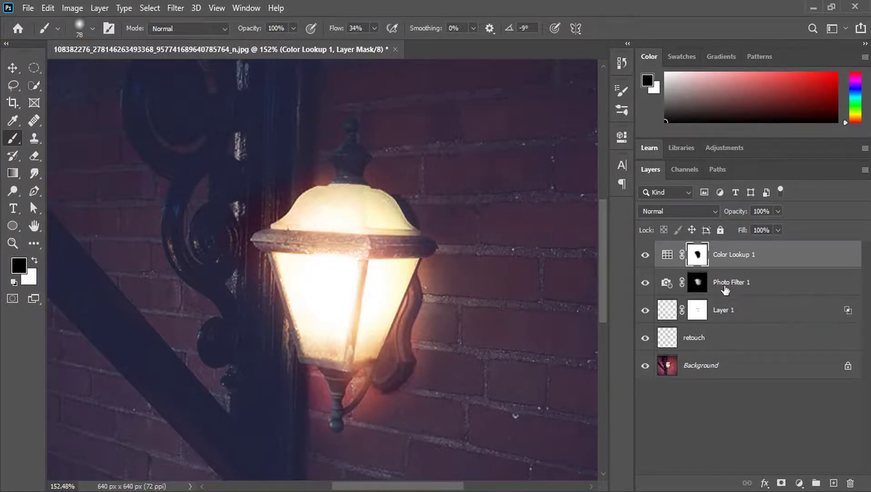
- Paint more warming onto the lamp's rim on the Photo Filter mask
click(704, 284)
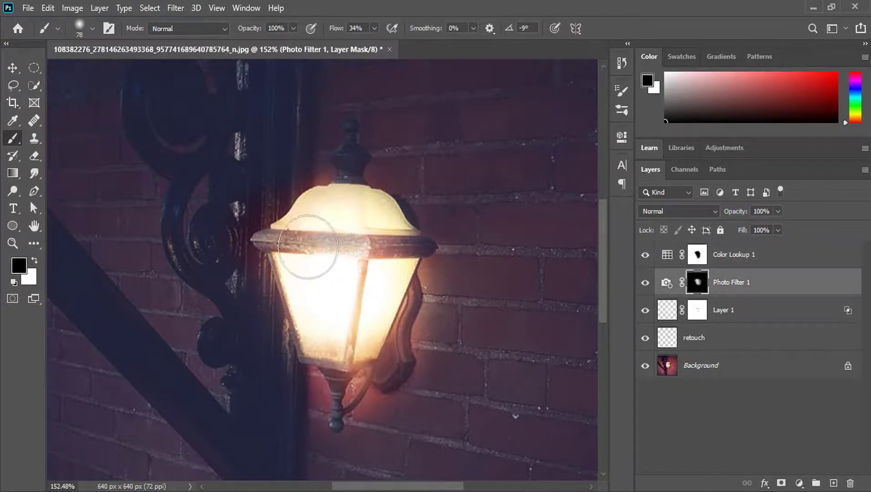
mouse_move(281, 243)
mouse_down()
mouse_move(370, 224)
mouse_move(350, 311)
mouse_move(326, 319)
mouse_move(363, 358)
mouse_move(355, 385)
mouse_move(370, 354)
mouse_move(395, 366)
mouse_move(314, 379)
mouse_up()
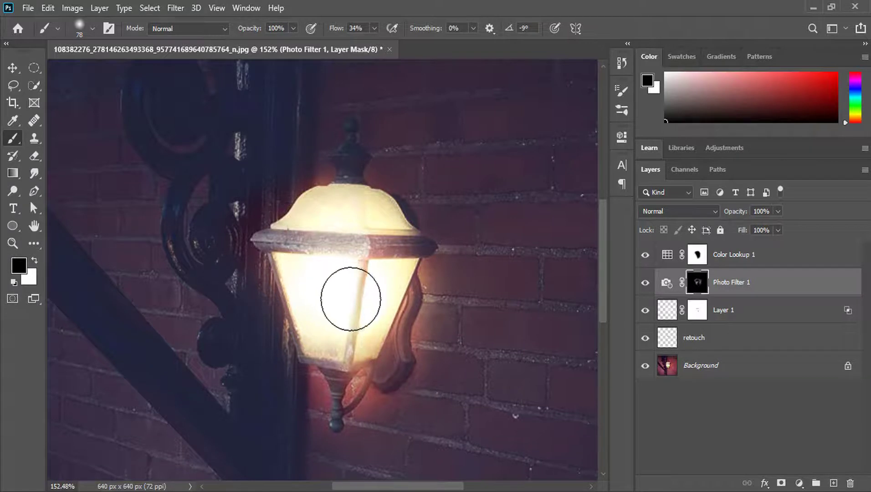
scroll(337, 264, down, 3)
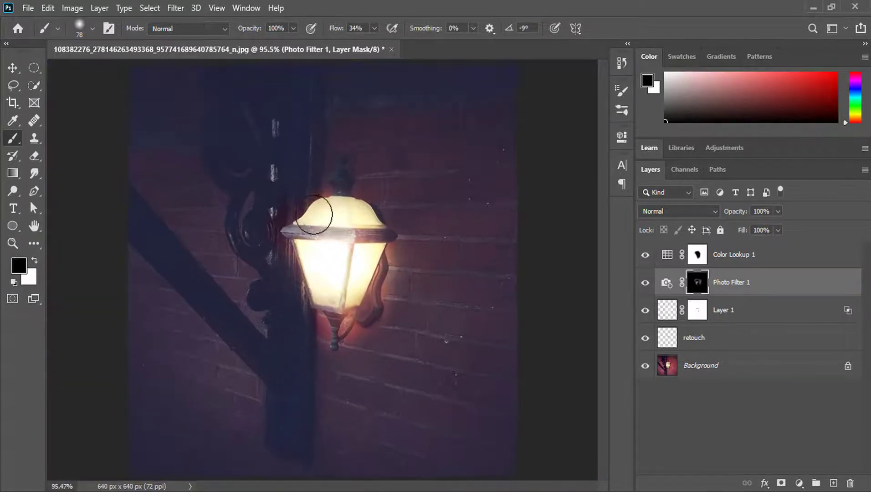
- Reselect the Color Lookup 1 mask, toggle the layer to compare, and set white as paint colour
click(743, 259)
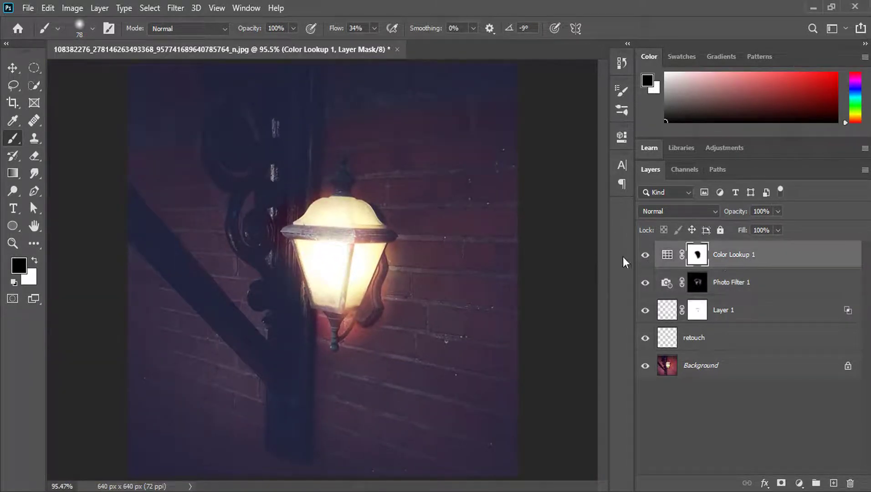
click(645, 258)
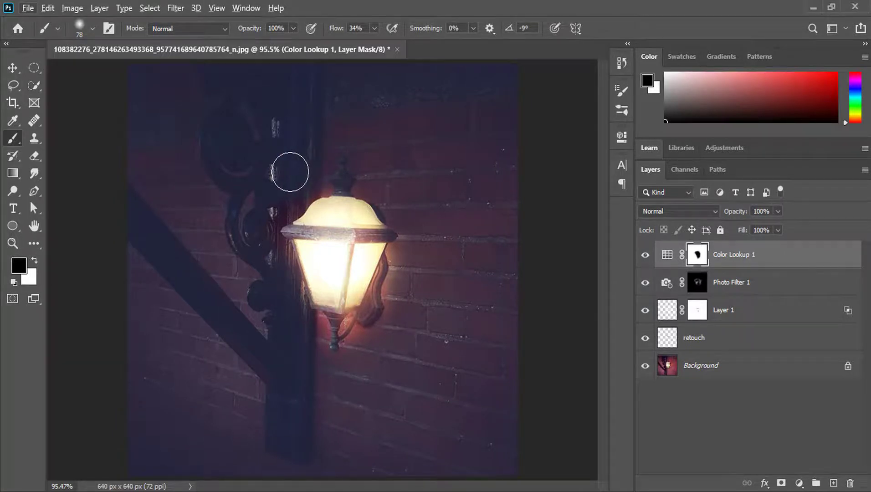
key(x)
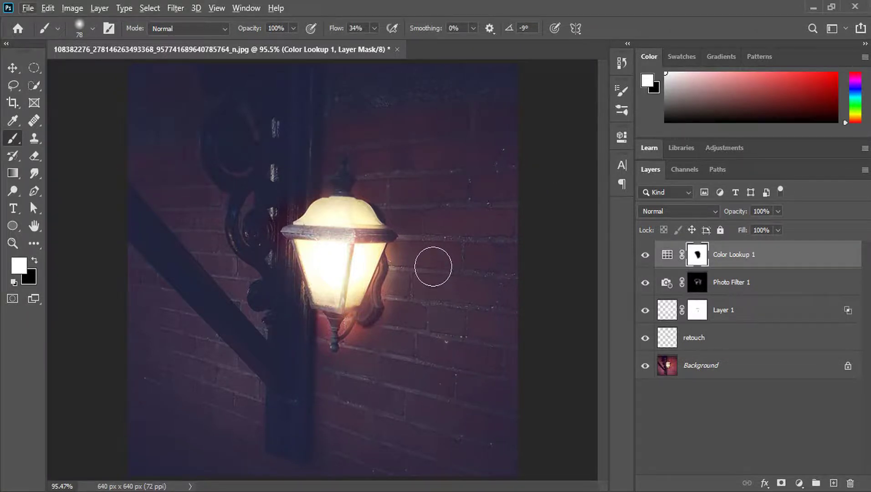
scroll(416, 321, down, 3)
scroll(399, 318, up, 1)
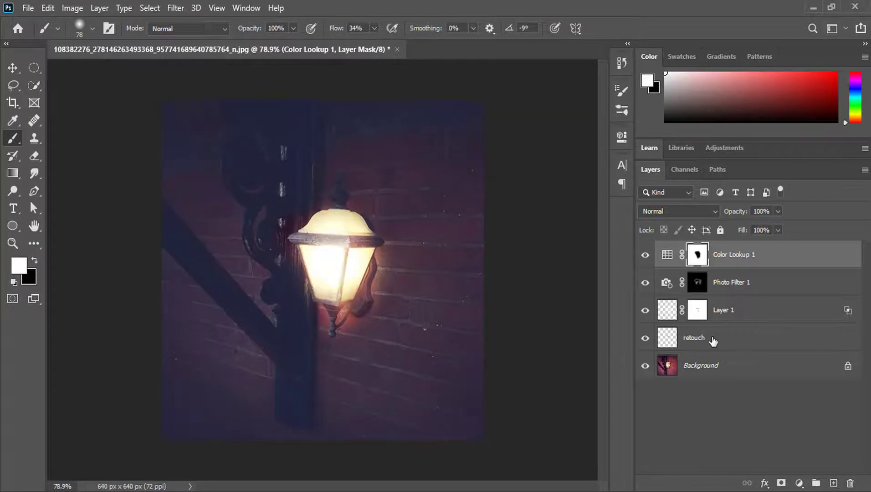
key(ctrl+2)
- Add Color Lookup 2 using the Crisp_Warm look, then toggle its visibility to compare
click(800, 483)
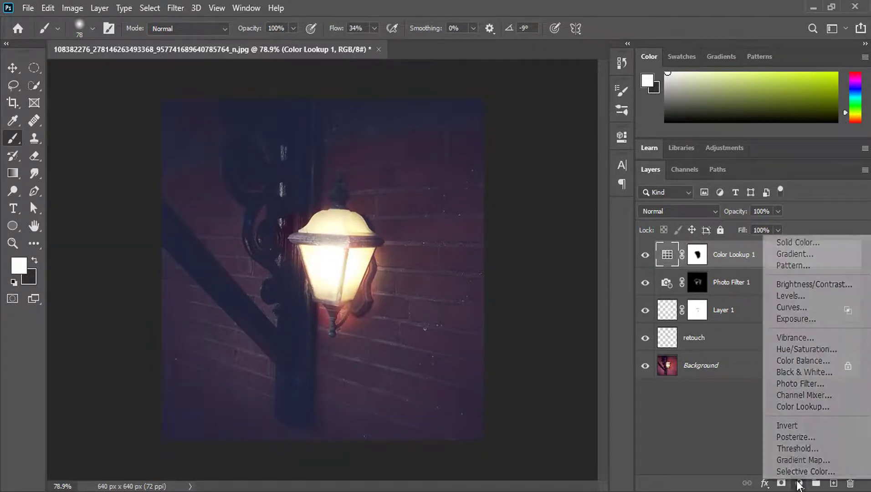
click(815, 405)
click(530, 178)
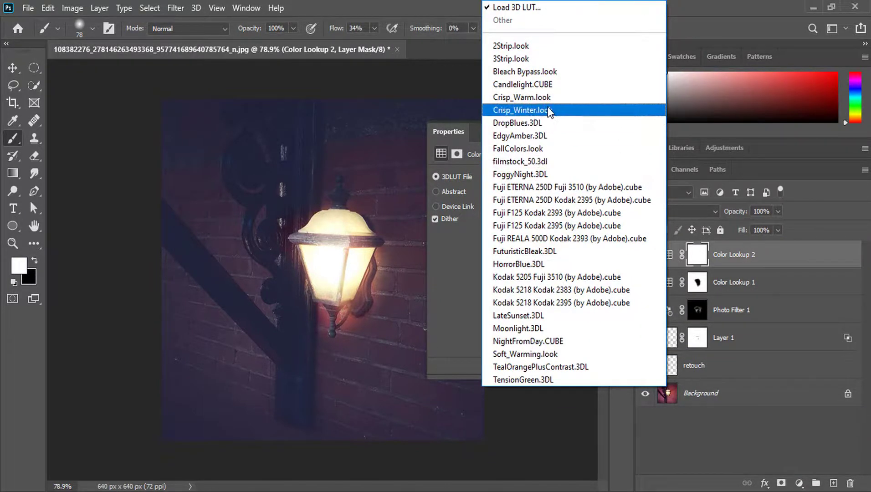
click(548, 109)
click(545, 182)
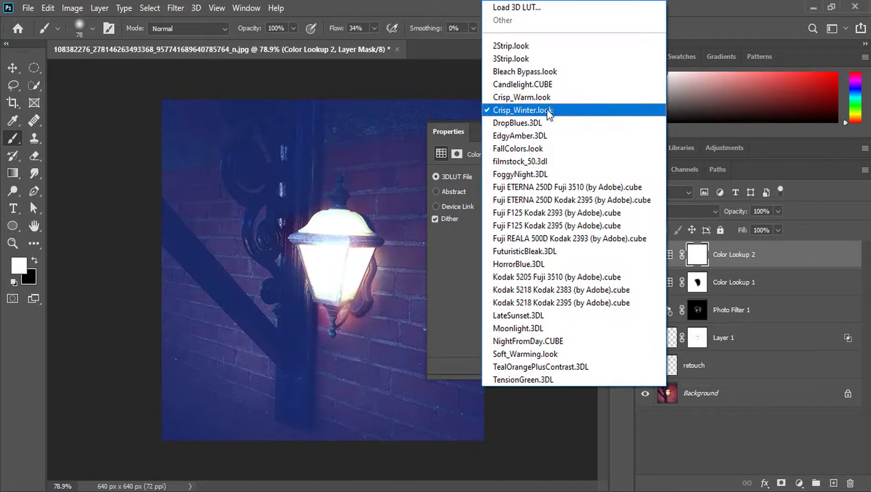
click(546, 96)
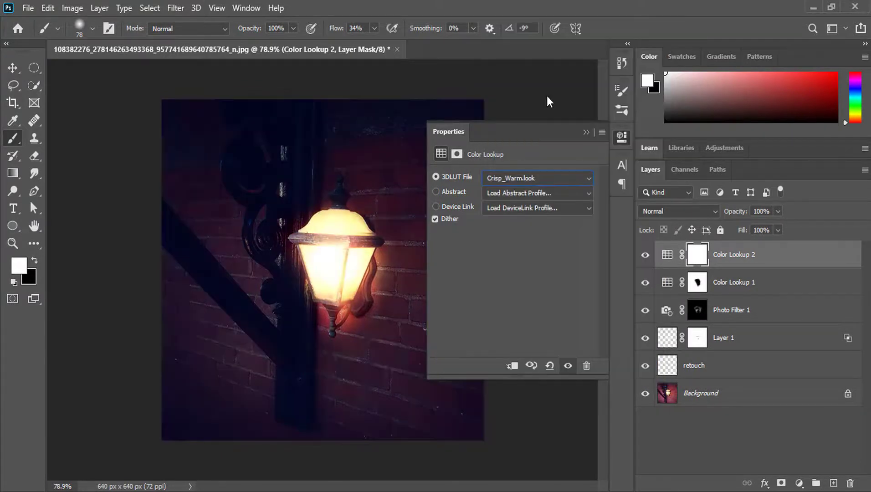
click(622, 136)
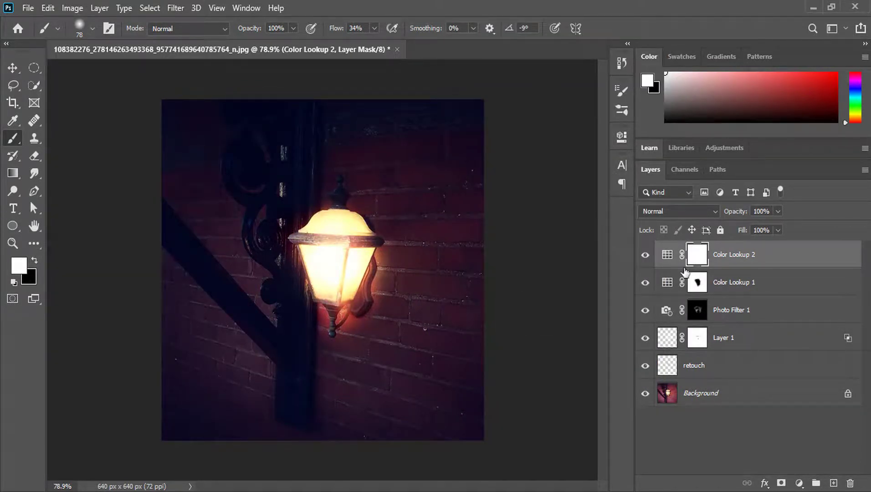
click(645, 255)
click(645, 255)
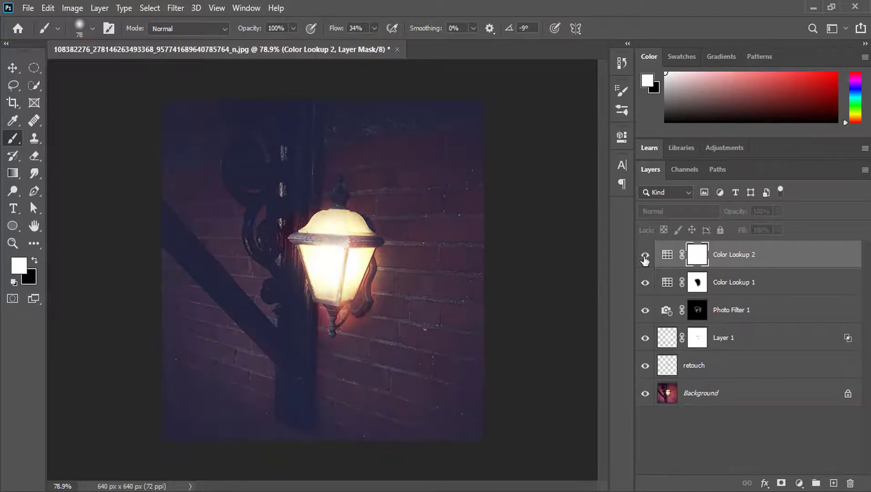
click(645, 255)
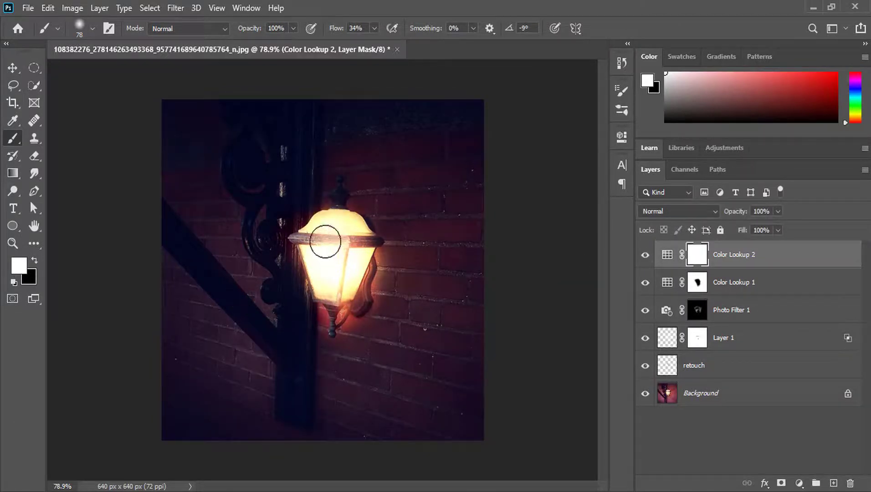
- With the Move tool and Auto-Select off, shift the retouch layer content right and down
click(664, 368)
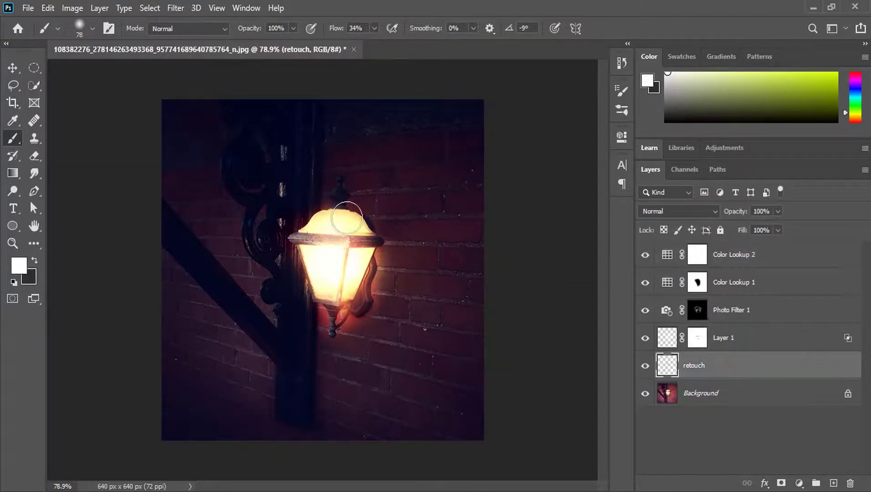
click(13, 69)
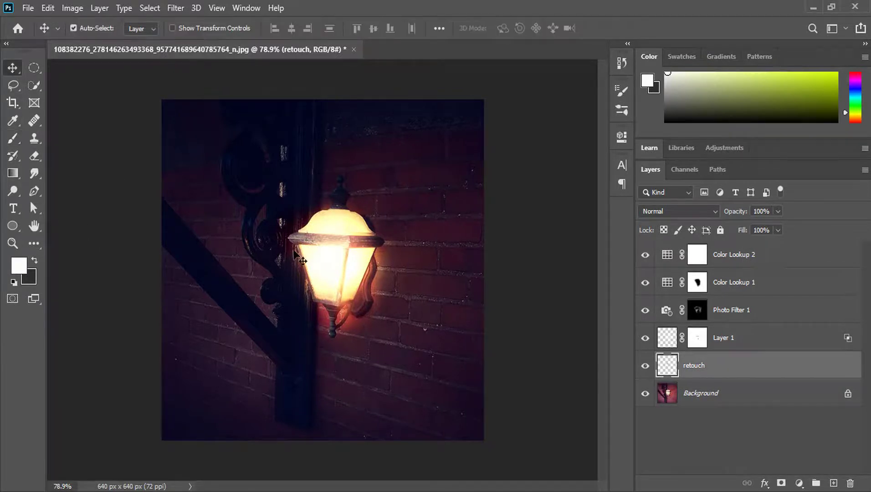
drag(337, 264, 507, 267)
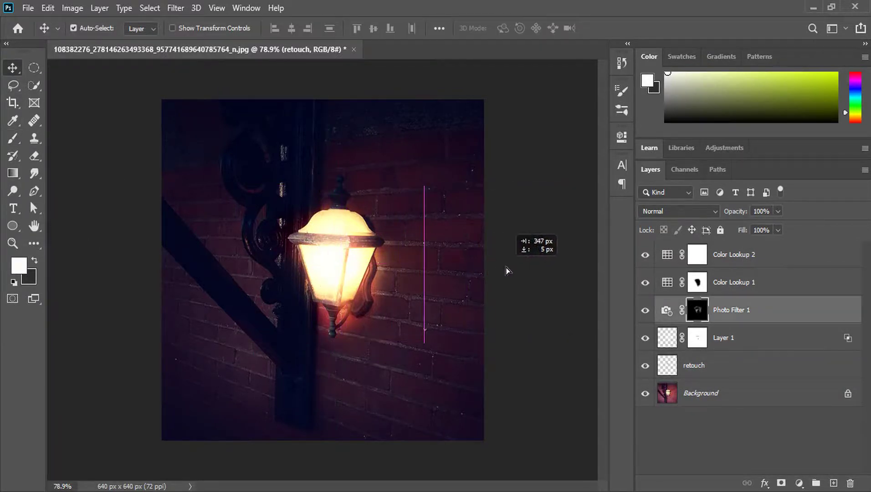
click(746, 373)
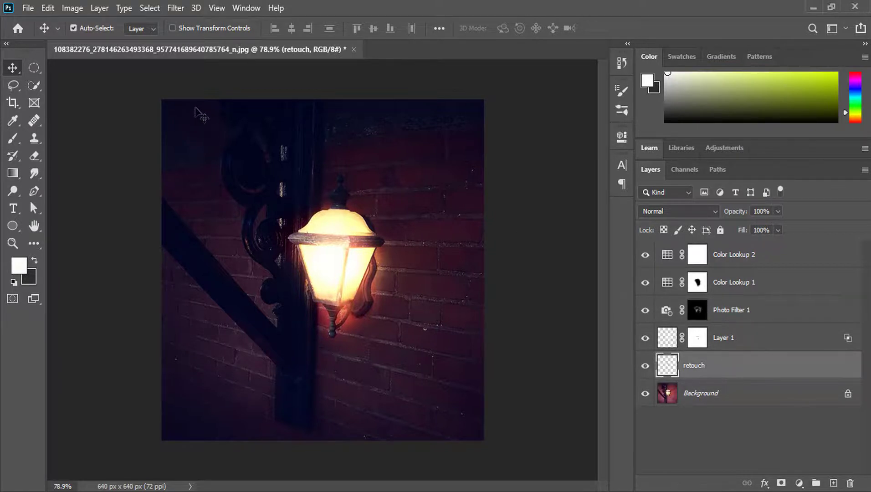
click(73, 28)
drag(360, 281, 428, 296)
- Rename Layer 1 to 'light'
click(747, 341)
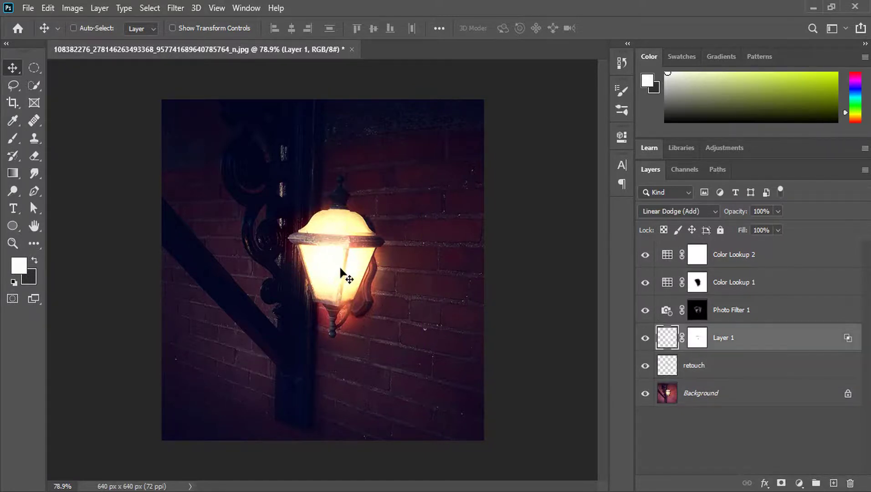
double_click(724, 337)
text(ligh)
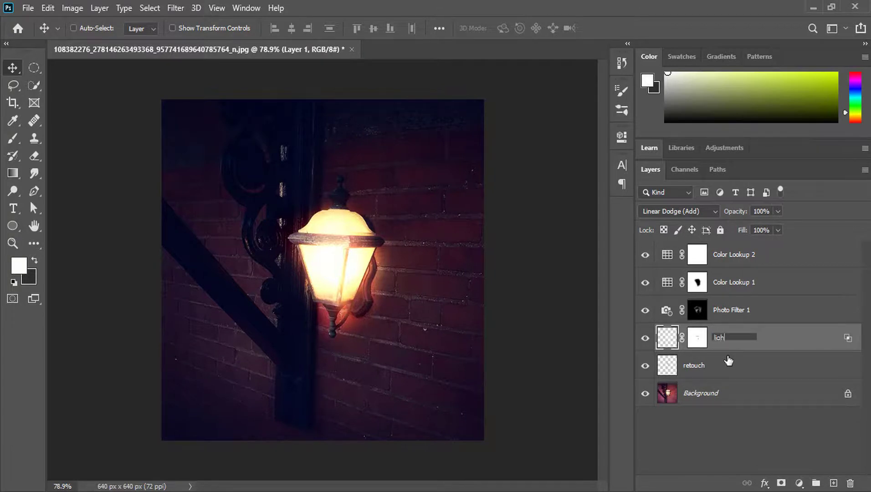
text(t)
key(Return)
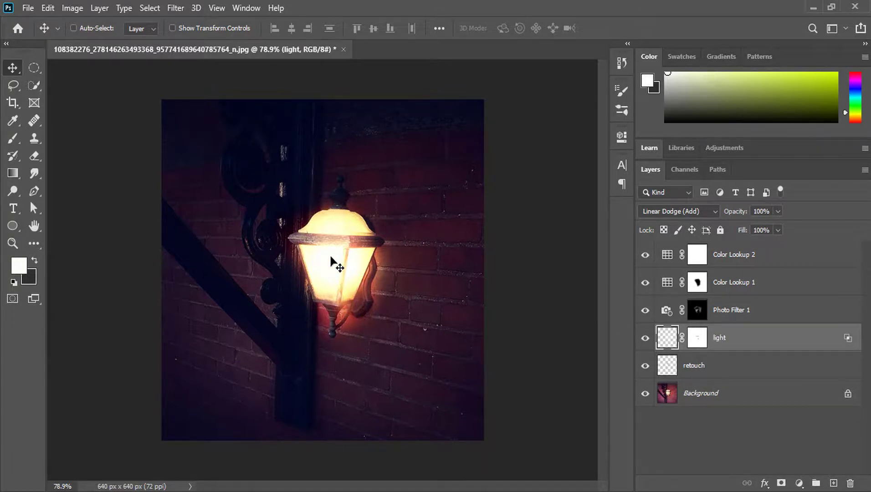
- Nudge the light glow left and up so it sits over the lantern
mouse_move(340, 273)
mouse_down()
mouse_move(403, 302)
mouse_move(389, 363)
mouse_move(356, 353)
mouse_move(319, 287)
mouse_up()
key(ctrl)
scroll(308, 235, up, 1)
scroll(306, 235, down, 1)
scroll(309, 220, up, 2)
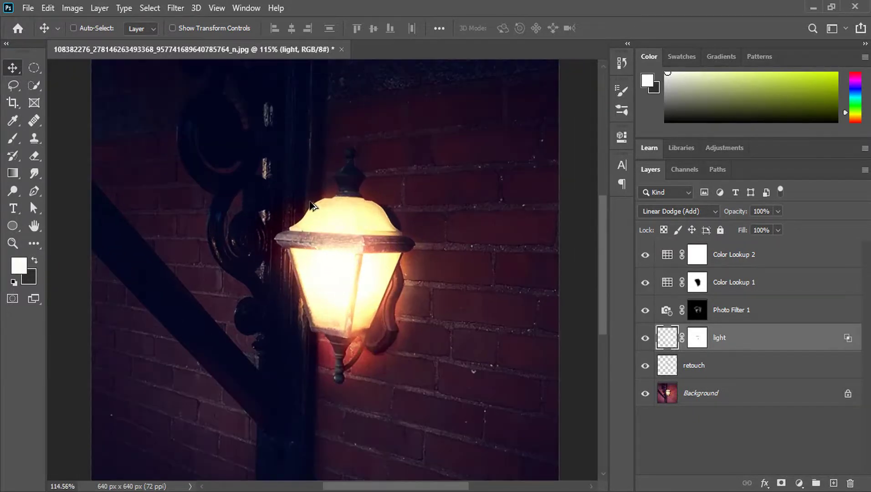
scroll(283, 233, down, 2)
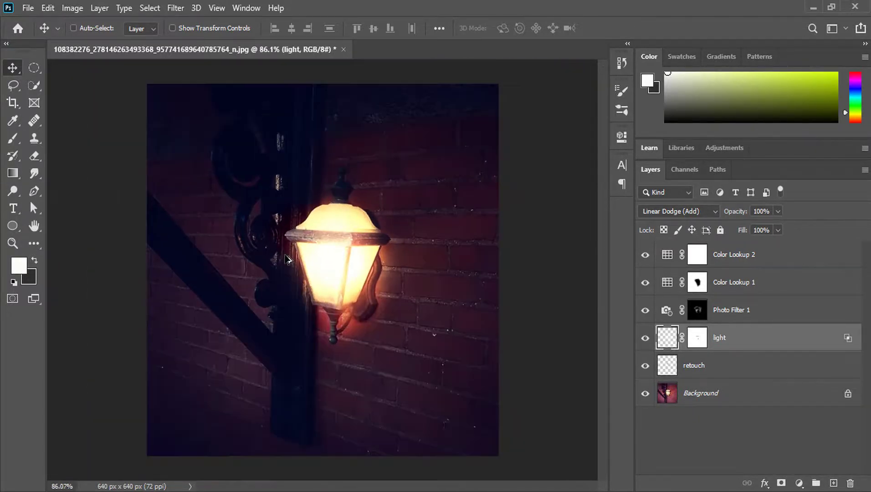
- Set Color Lookup 2 to Linear Light blending with its fill lowered to about 31%
click(770, 261)
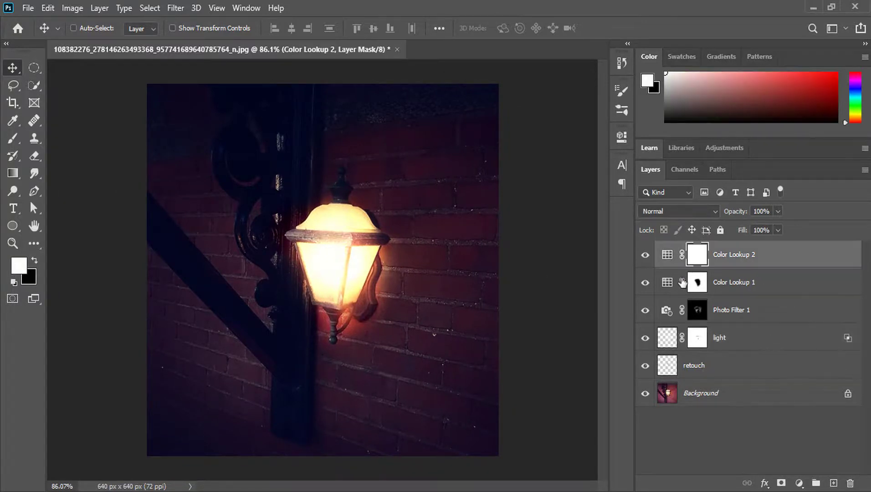
click(672, 212)
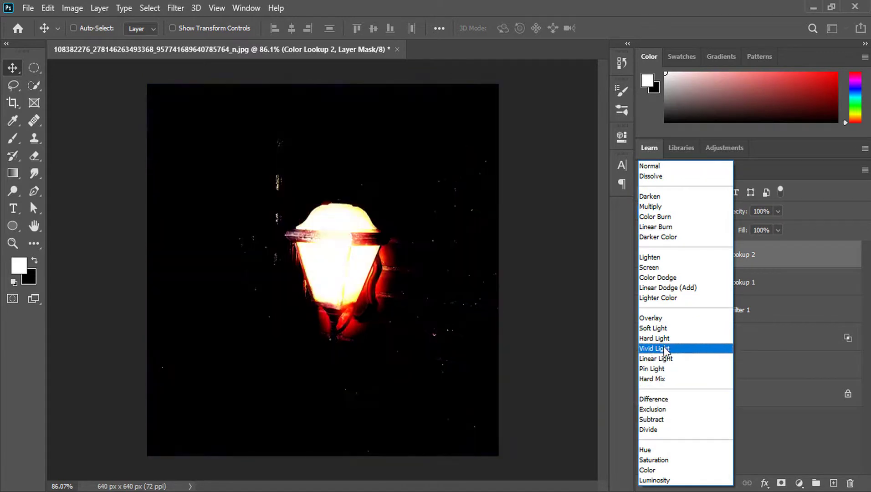
click(663, 362)
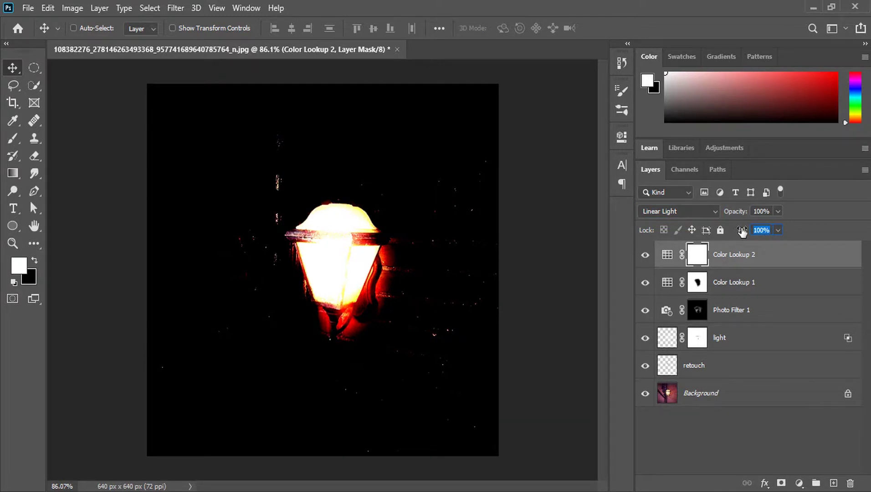
drag(742, 231, 660, 245)
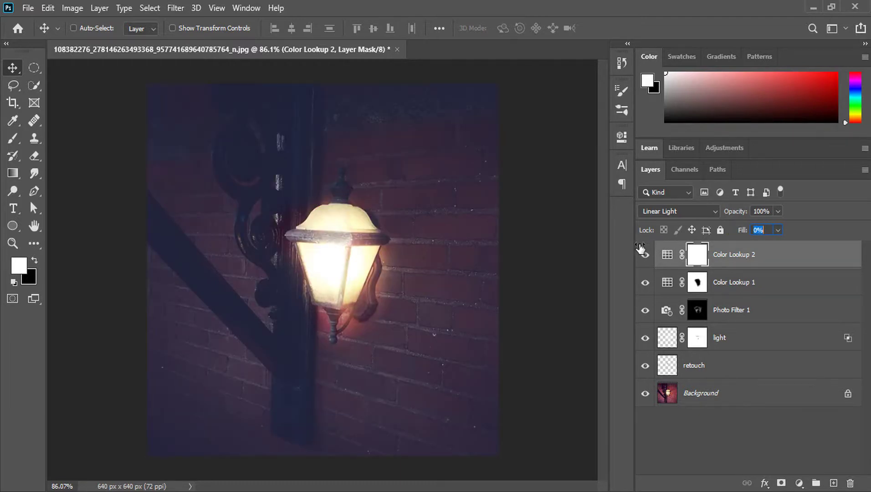
drag(642, 249, 654, 250)
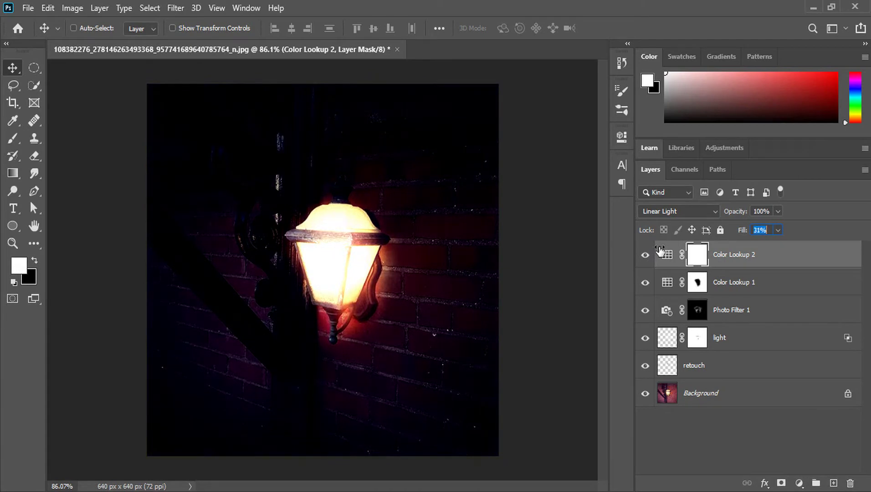